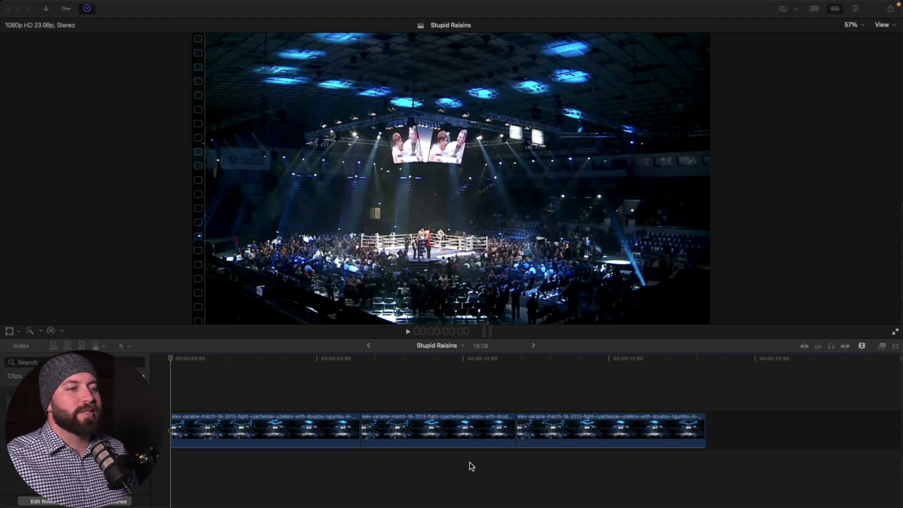
- Scrub the sequence start and search the installed titles for 'poin'
left_click(170, 395)
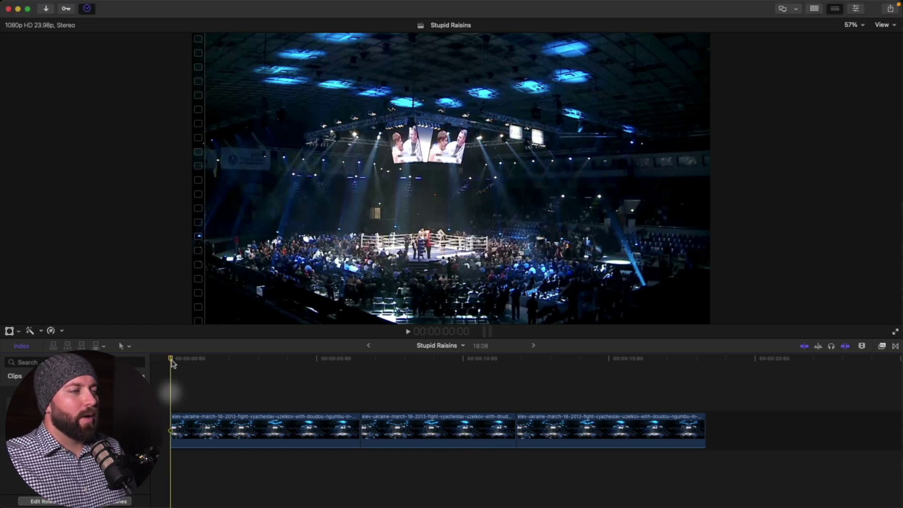
left_click_drag(171, 358, 209, 360)
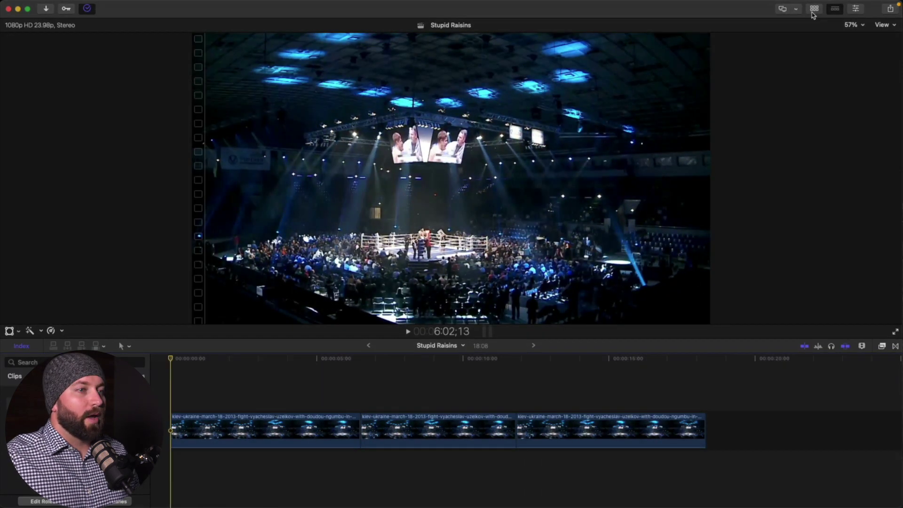
left_click(813, 11)
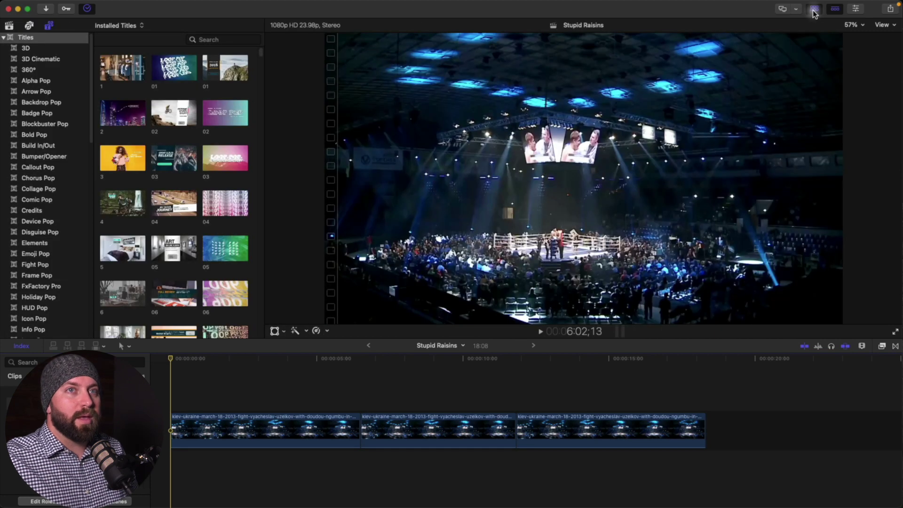
left_click(207, 40)
type("point")
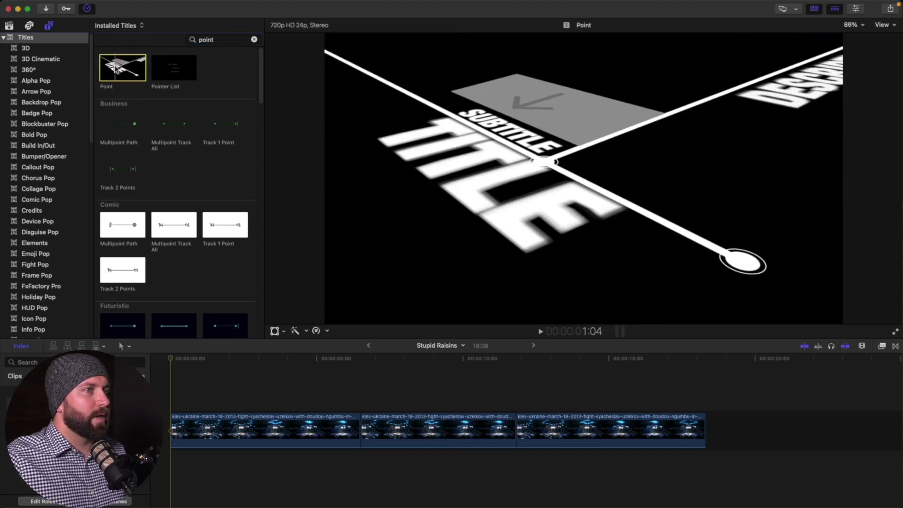
- Place the Point title over the first arena clip at the sequence start and extend it
left_click_drag(105, 72, 197, 400)
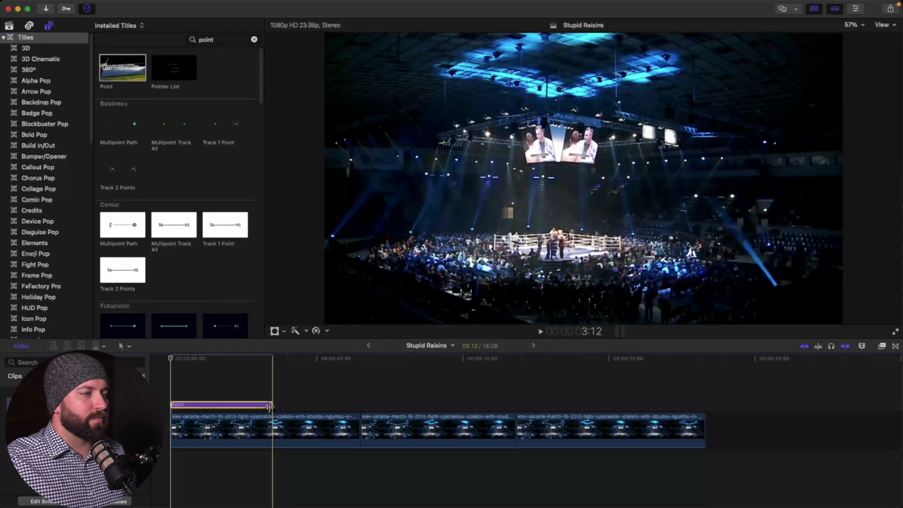
left_click_drag(271, 404, 349, 419)
left_click(206, 390)
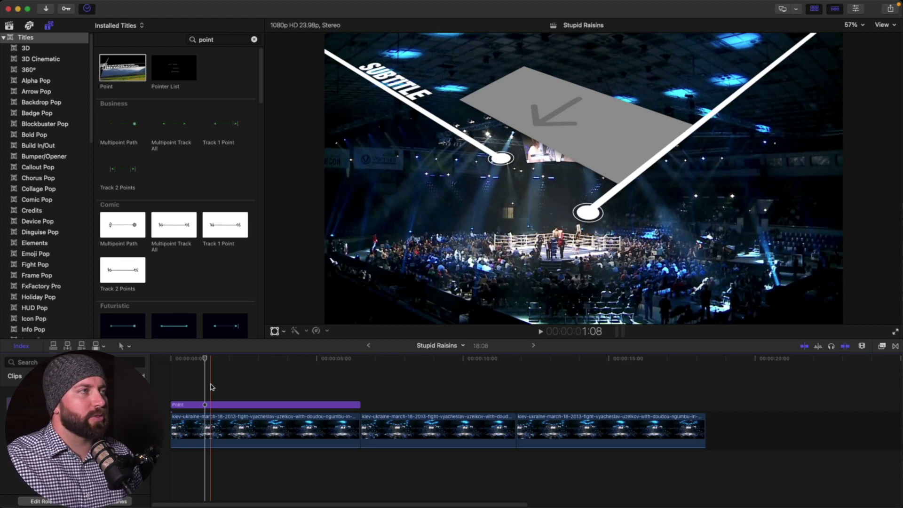
left_click(317, 385)
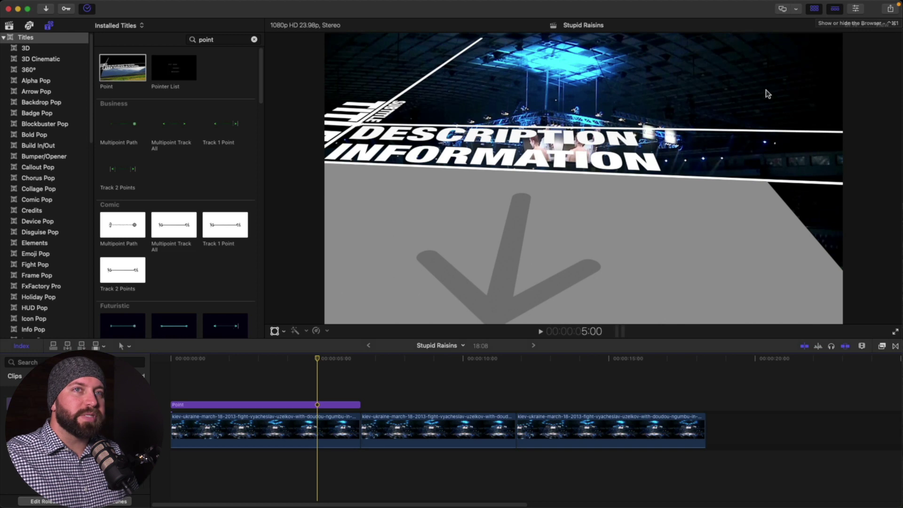
left_click(816, 9)
- In the title's Inspector, put the close-up punching clip into Media Well 1
left_click(856, 8)
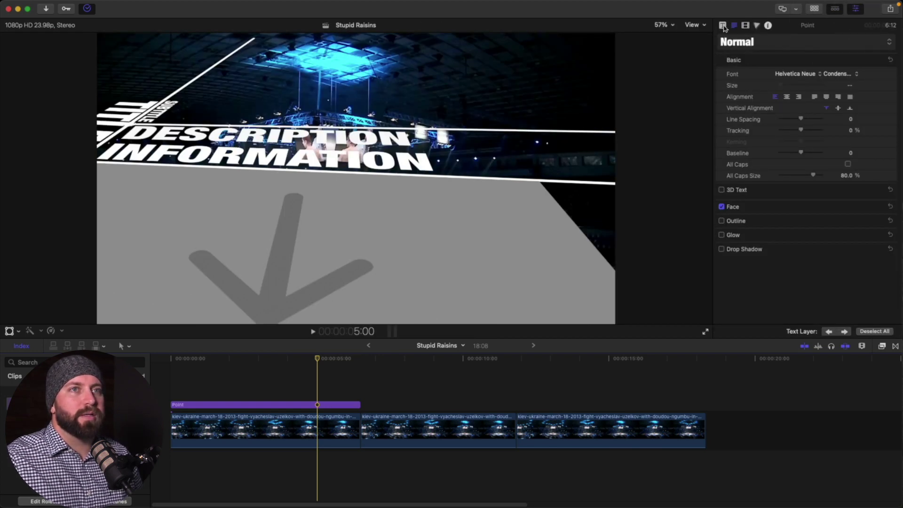
left_click(723, 25)
left_click(301, 404)
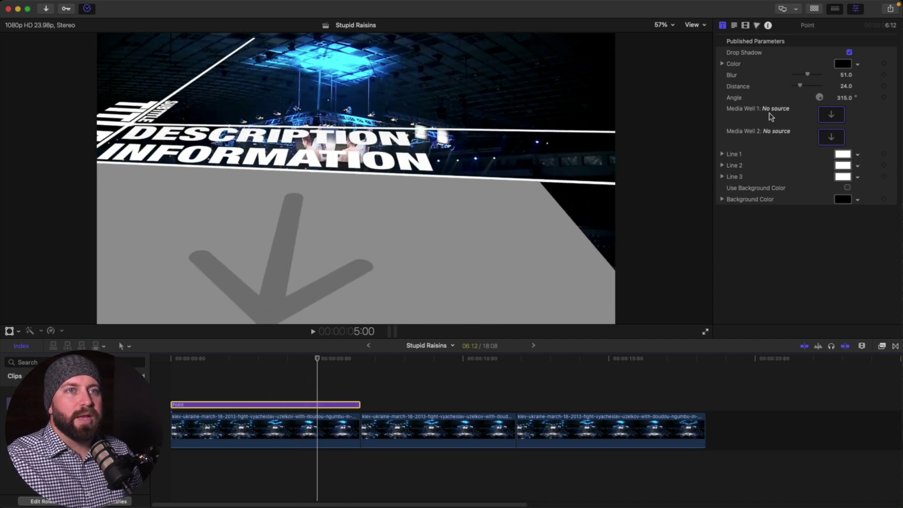
left_click(832, 115)
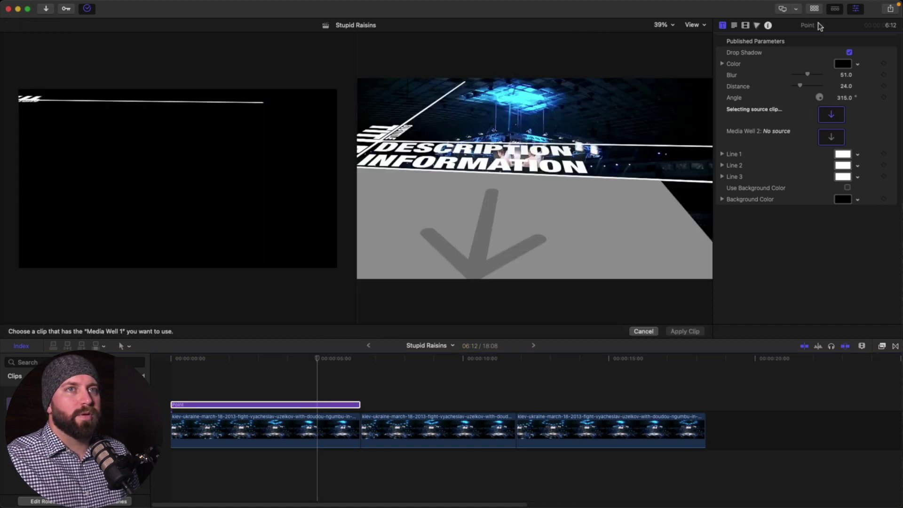
left_click(815, 9)
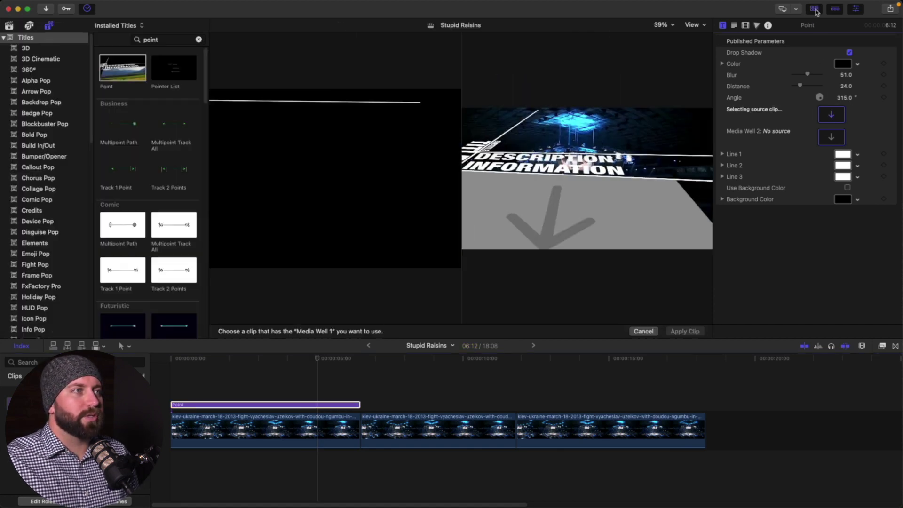
left_click(10, 26)
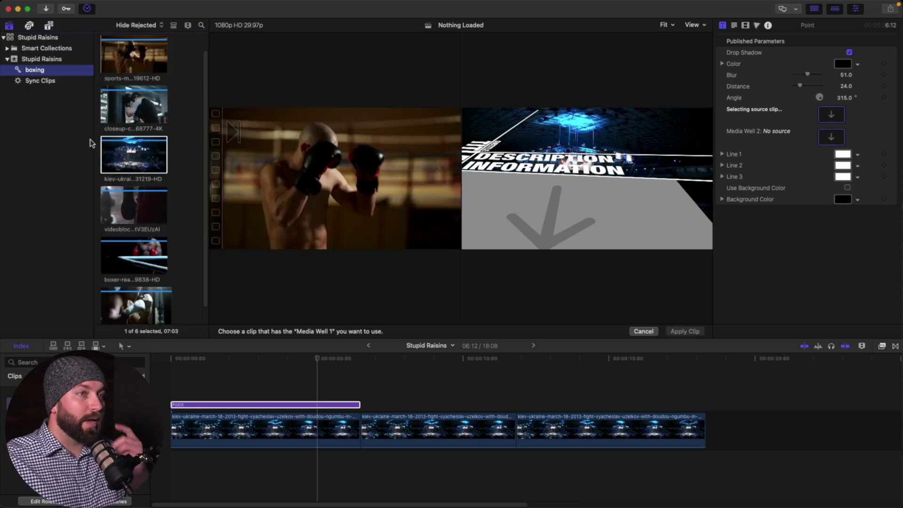
left_click(133, 155)
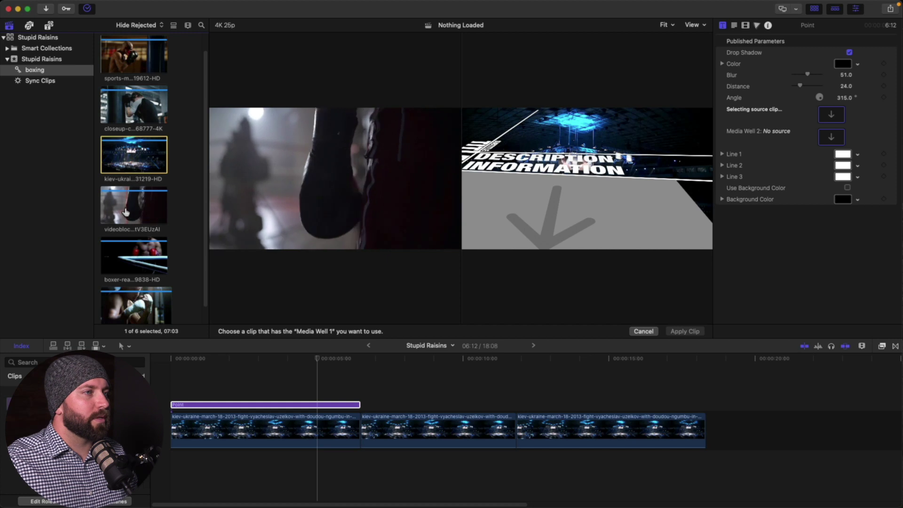
left_click(129, 219)
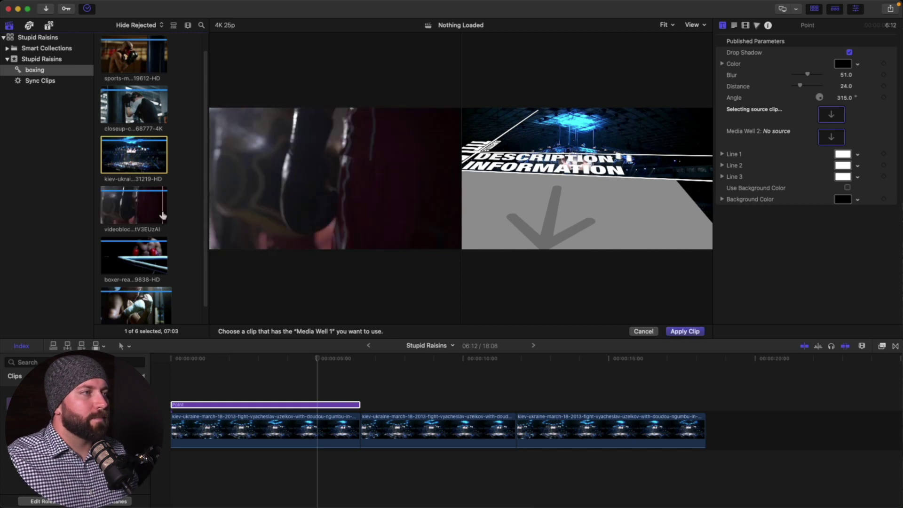
left_click(696, 332)
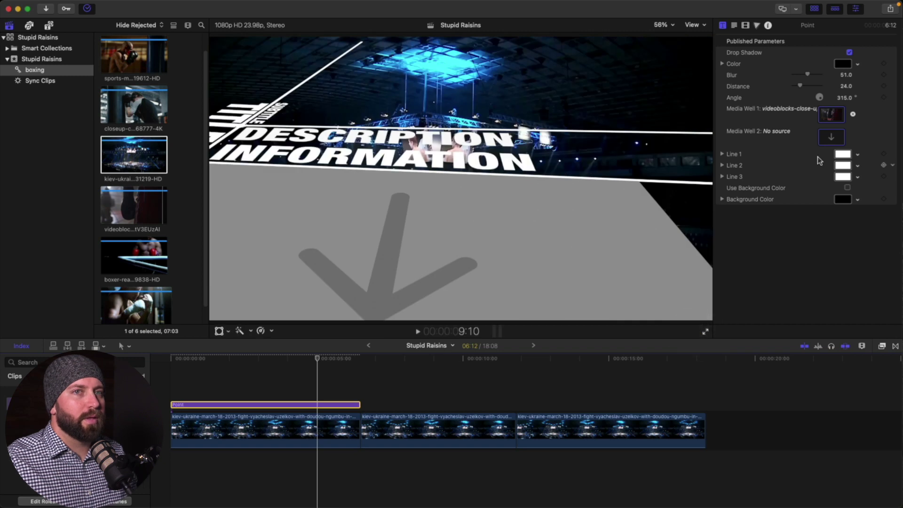
- Put the boxer-by-the-ropes clip into Media Well 2 and return to the sequence start
left_click(831, 137)
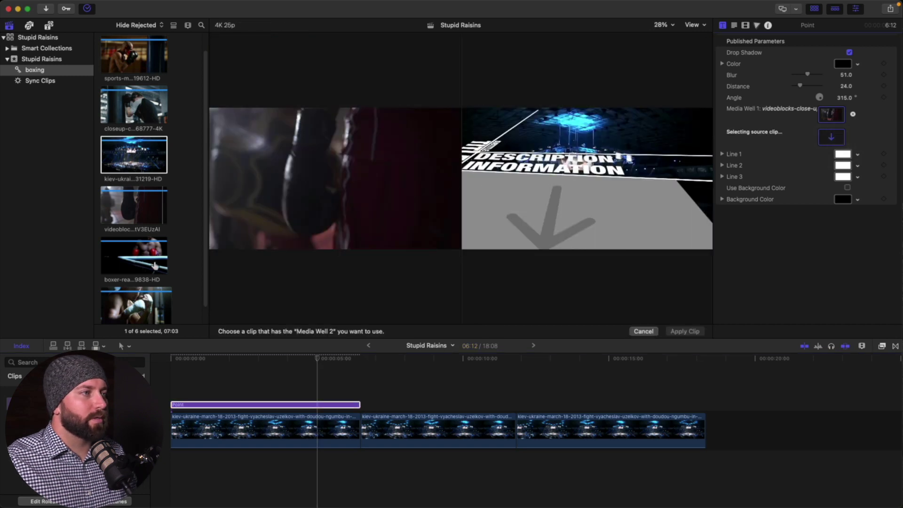
left_click(155, 266)
left_click(695, 331)
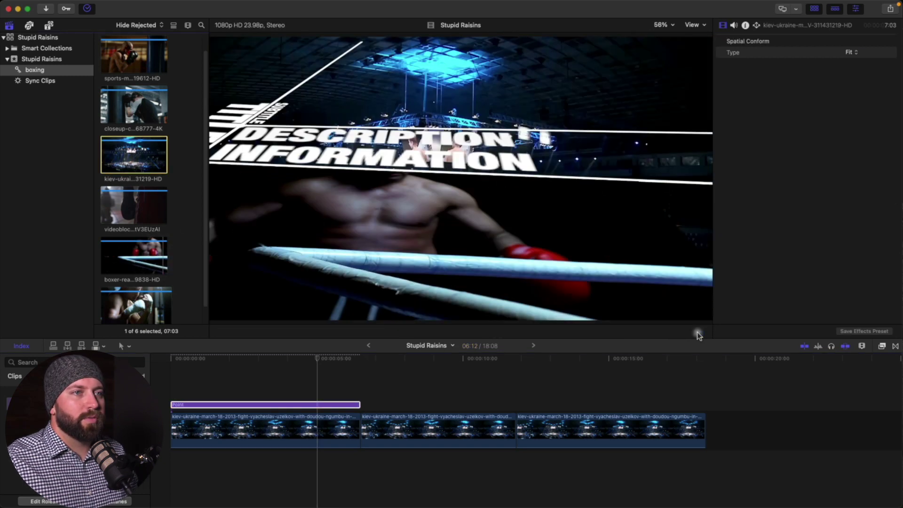
left_click(179, 404)
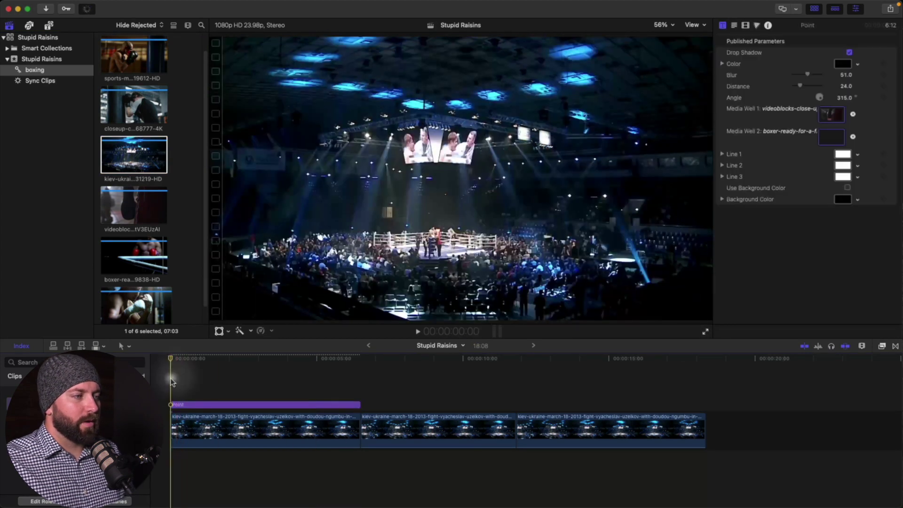
- Preview the Point title, then begin re-choosing the source clip for Media Well 1
key("space")
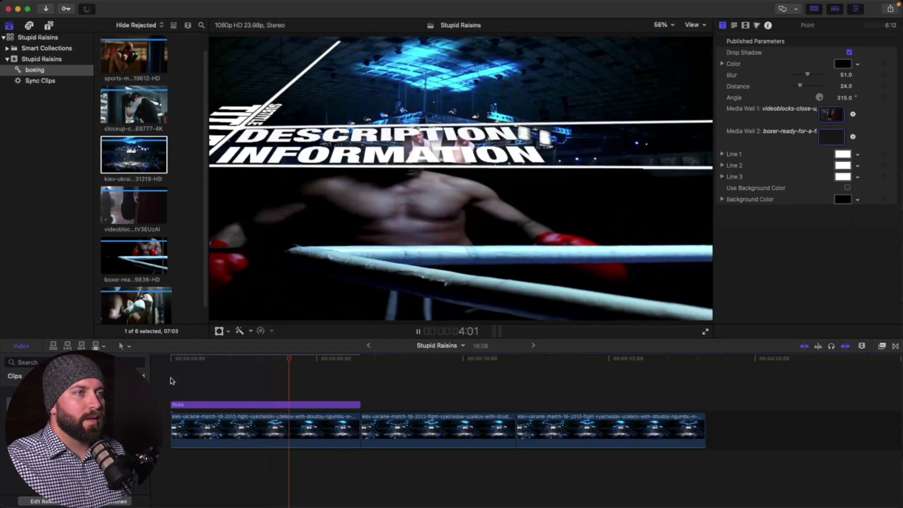
key("space")
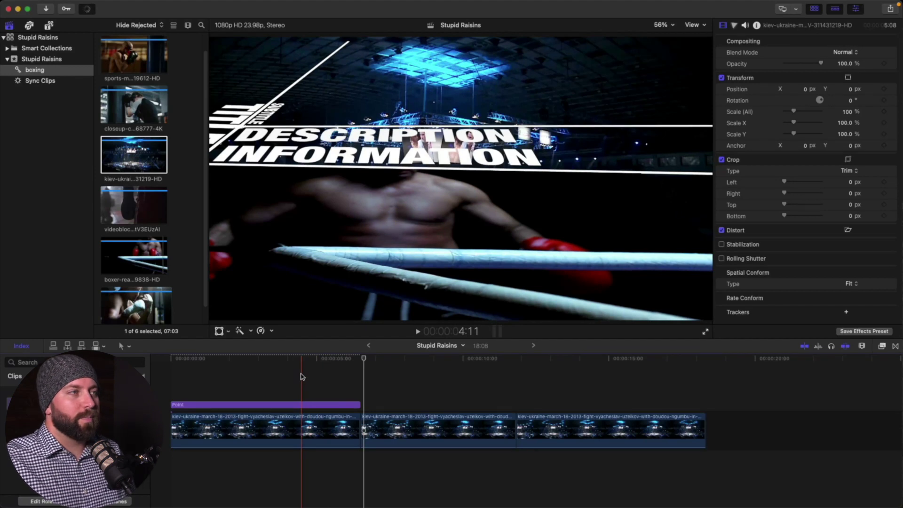
left_click(303, 404)
left_click(825, 117)
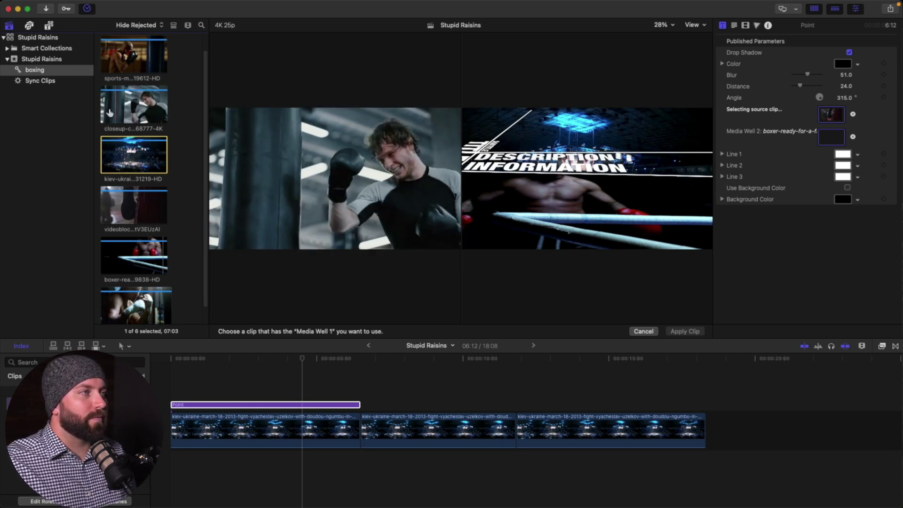
- Apply the gym close-up to Media Well 1 and the boxer-by-the-ropes clip to Media Well 2
left_click(105, 111)
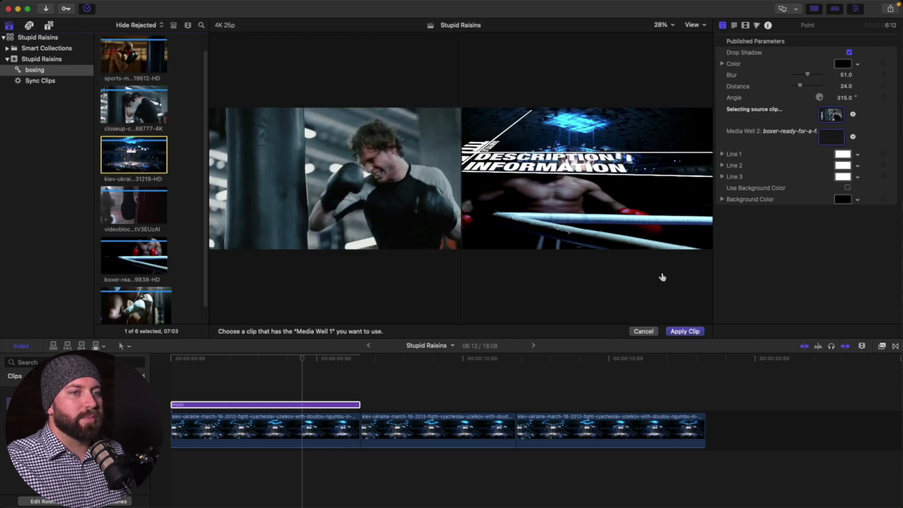
left_click(683, 332)
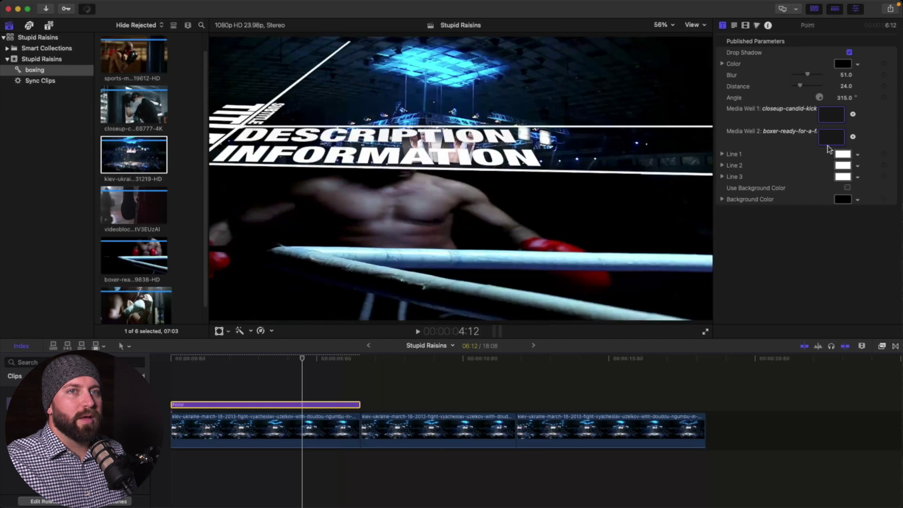
left_click(829, 139)
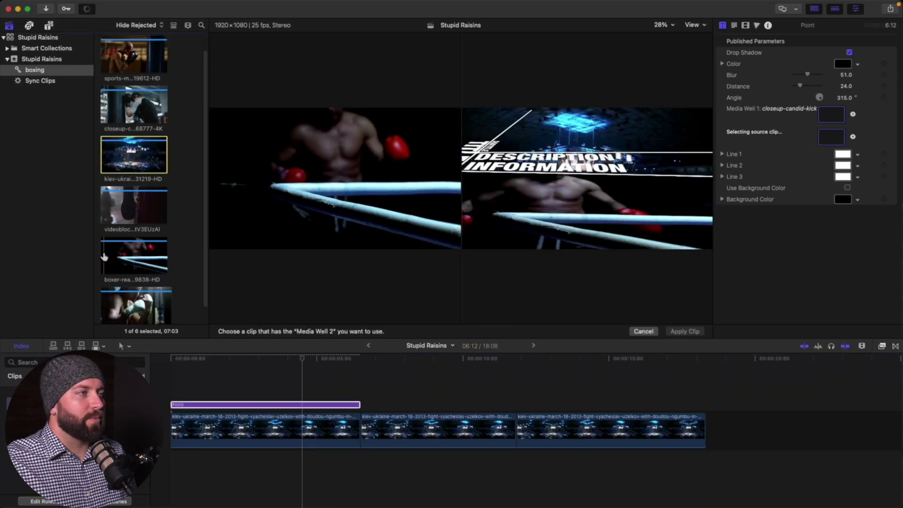
left_click(105, 257)
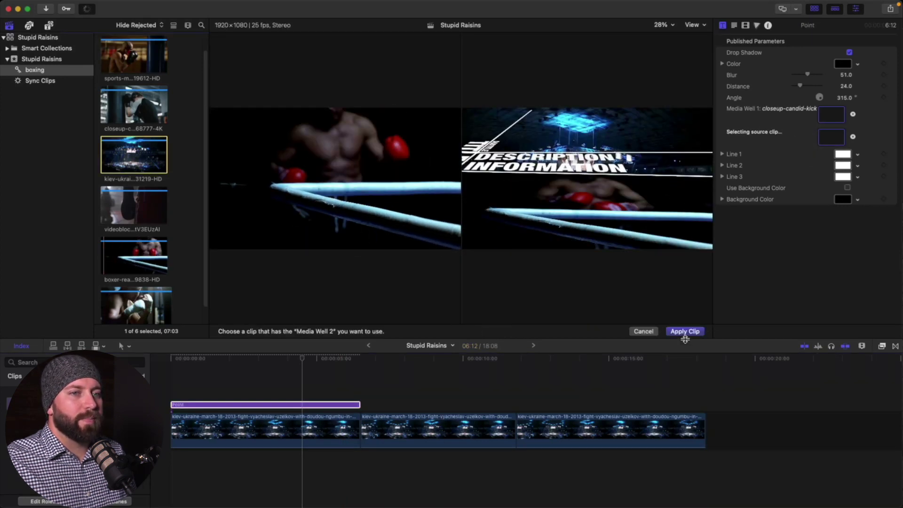
left_click(683, 332)
- Play the title from the start, park the playhead at 2:06 and show its text settings
left_click(172, 397)
key("space")
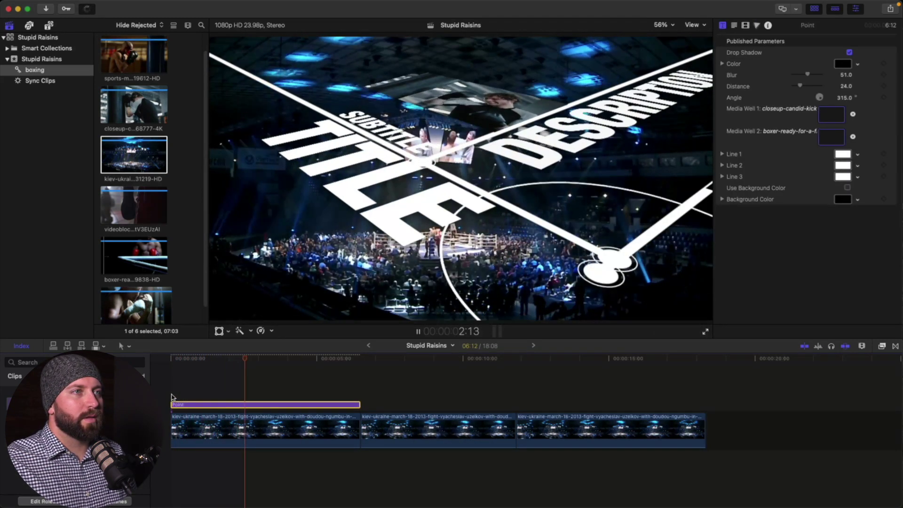
key("space")
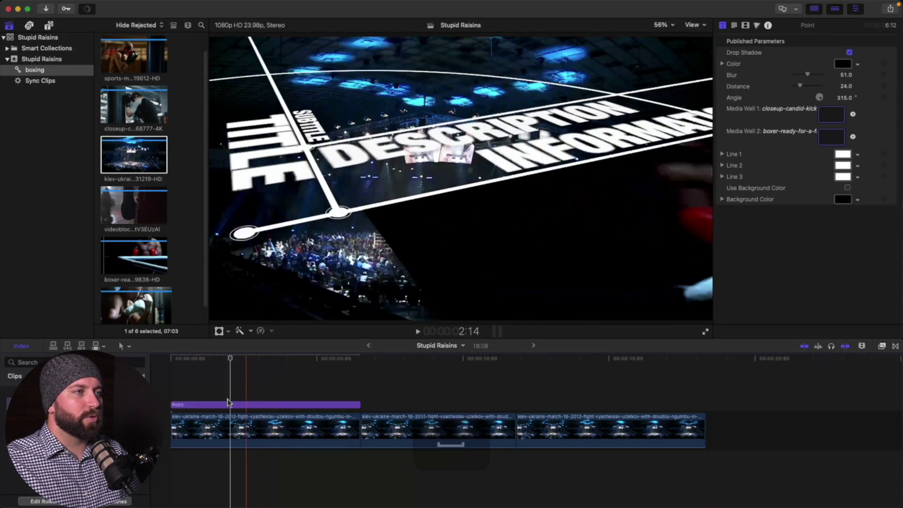
left_click(236, 395)
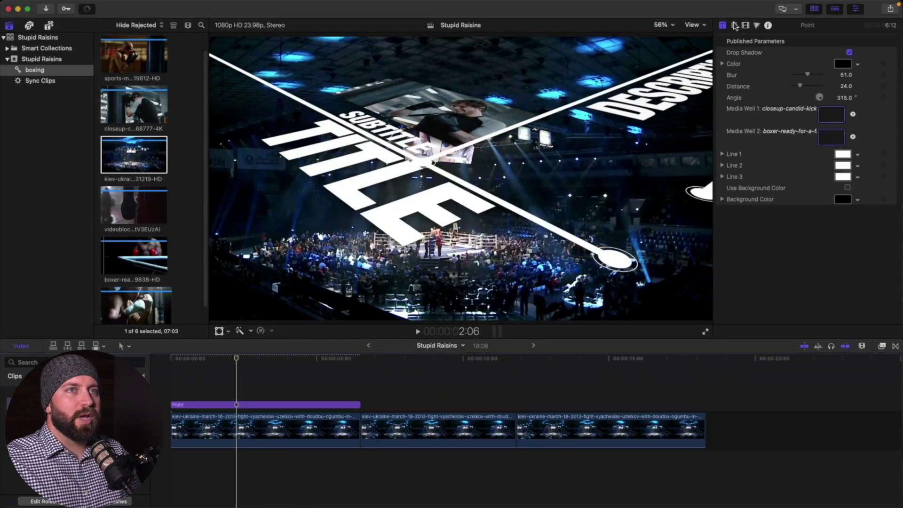
left_click(735, 25)
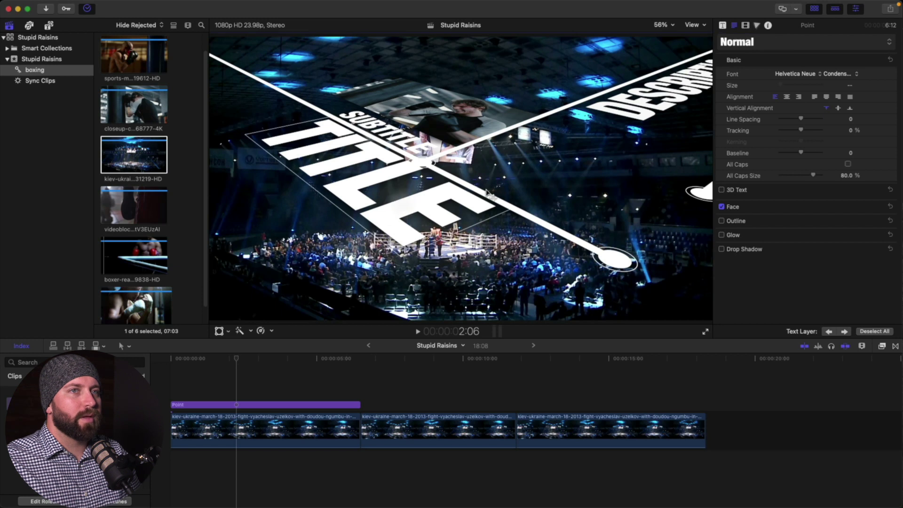
- Type 'Boxing' and 'Championship' into the TITLE and SUBTITLE layers and begin 'Las Vegas' in DESCRIPTION
left_click(488, 193)
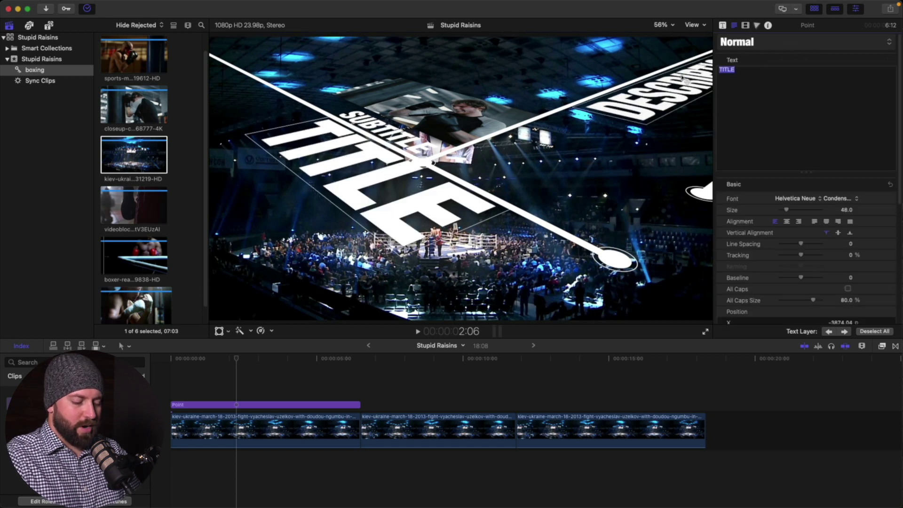
type("Boxing")
key("Tab")
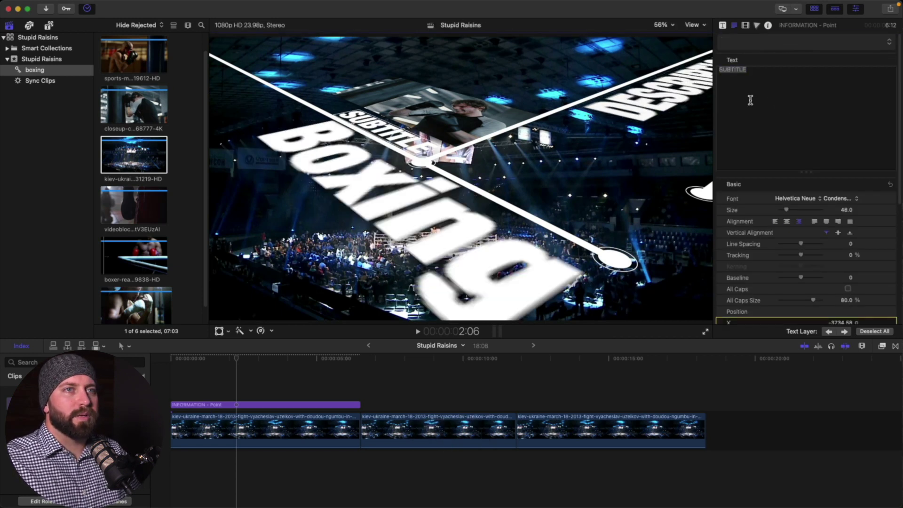
type("Championship")
key("Return")
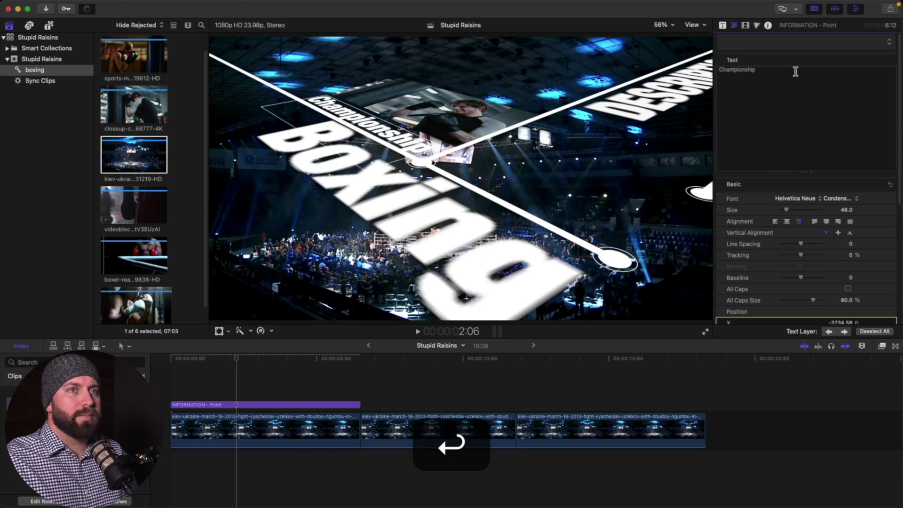
key("Tab")
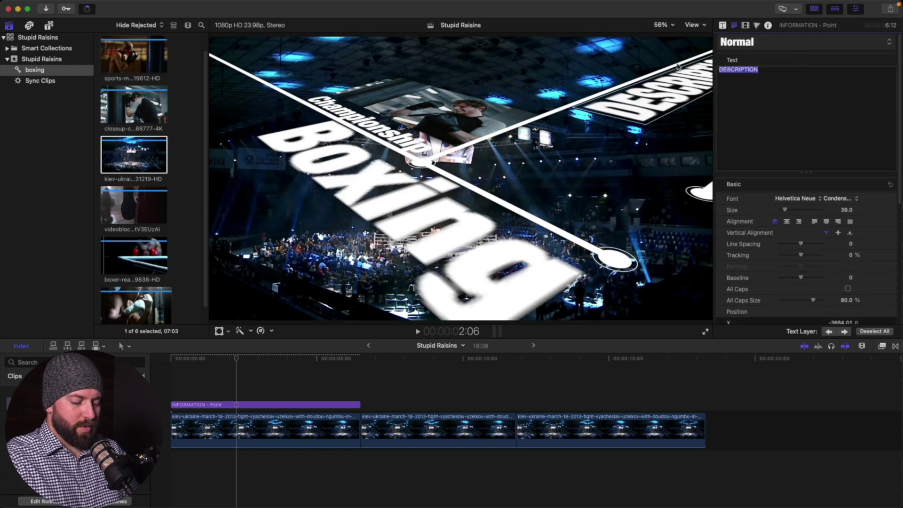
type("Las Vegas, NV")
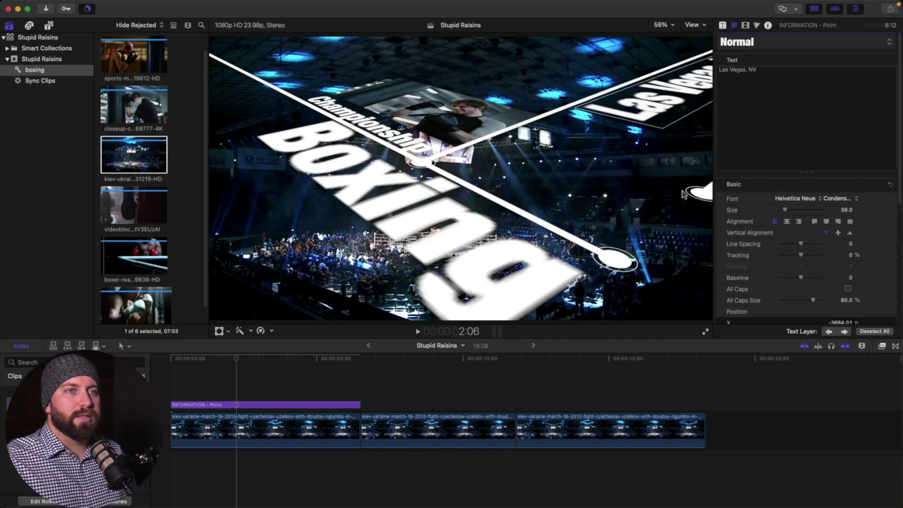
- Enter 'Fight Night 2021' as the title's INFORMATION text in the viewer
key("Escape")
left_click(284, 380)
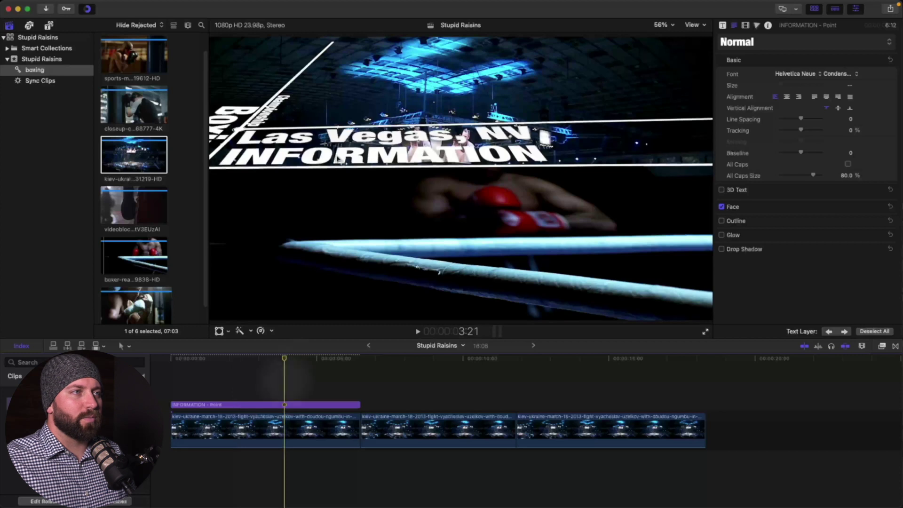
double_click(339, 158)
type("Fight Nigh")
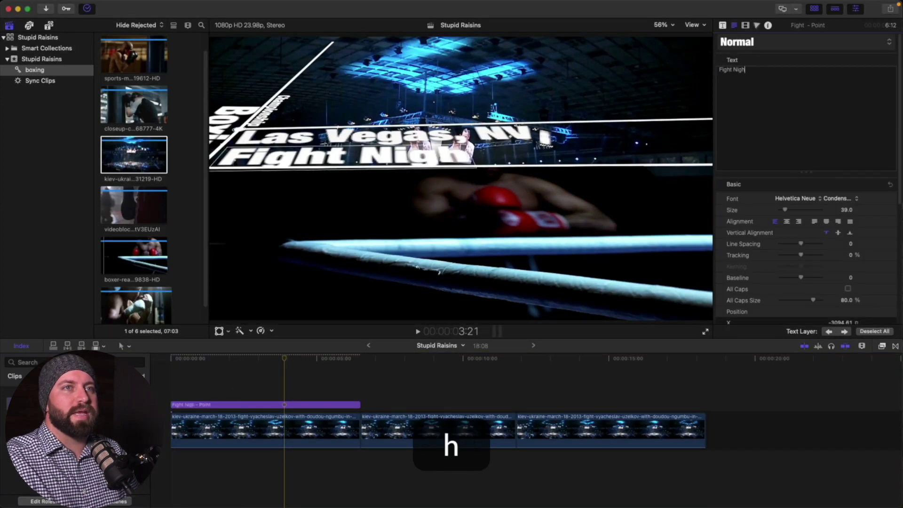
type("t 2021j")
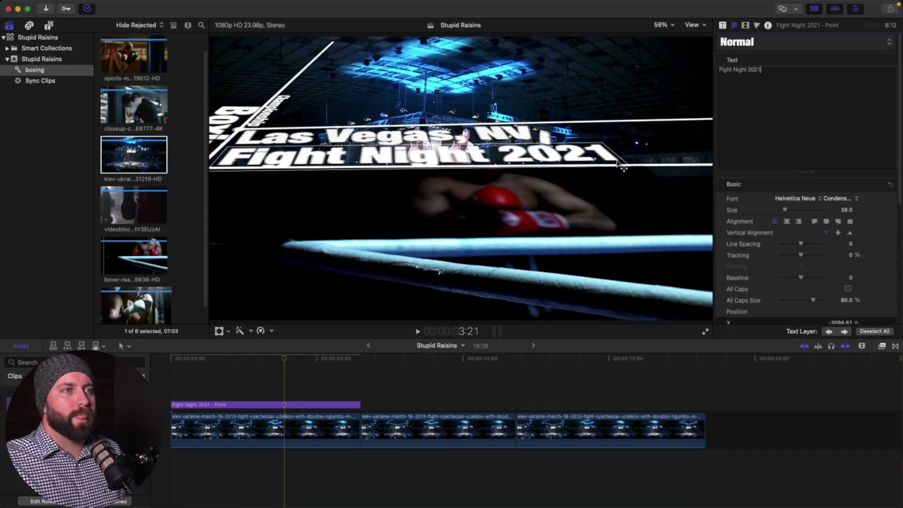
type("l")
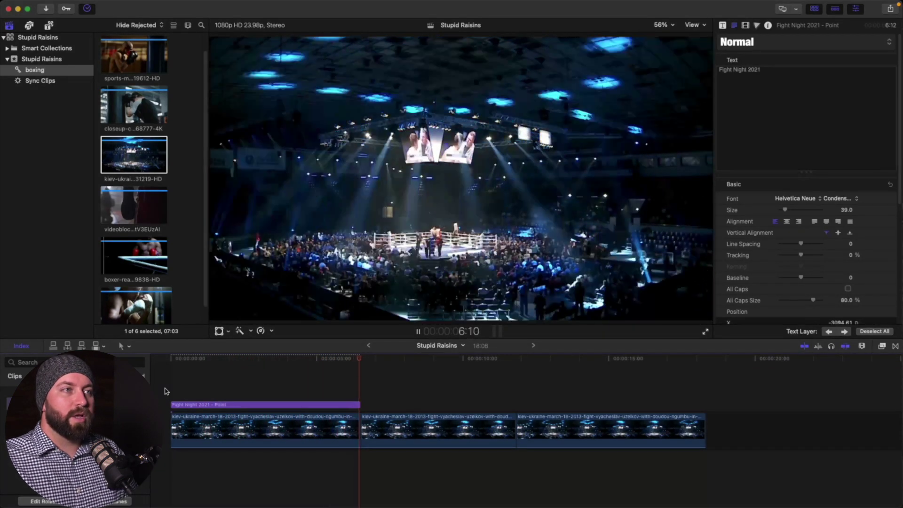
- Place the Team title right after the Point title and lengthen it to 5:08
key("space")
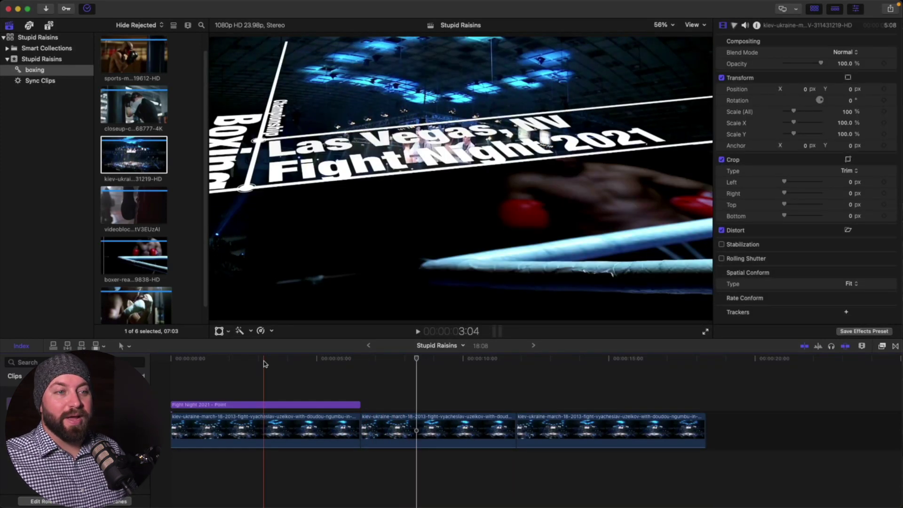
key("Up")
left_click(49, 25)
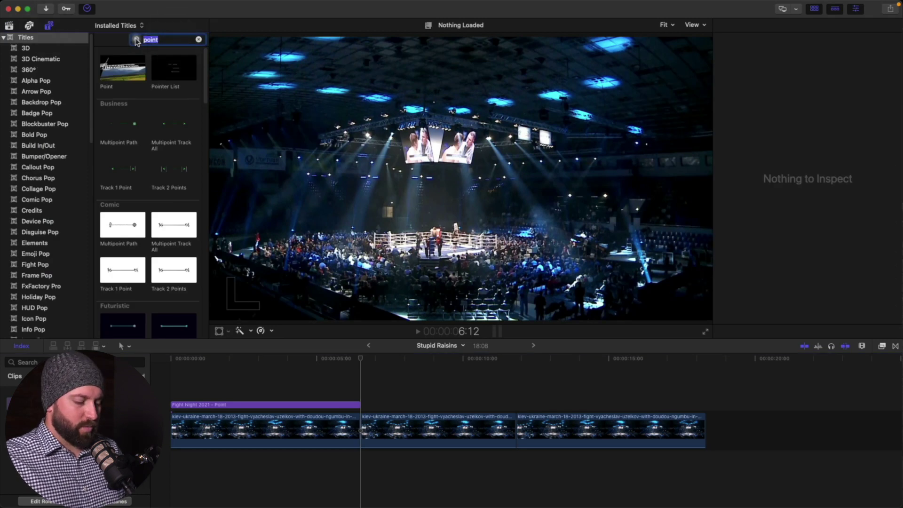
type("team")
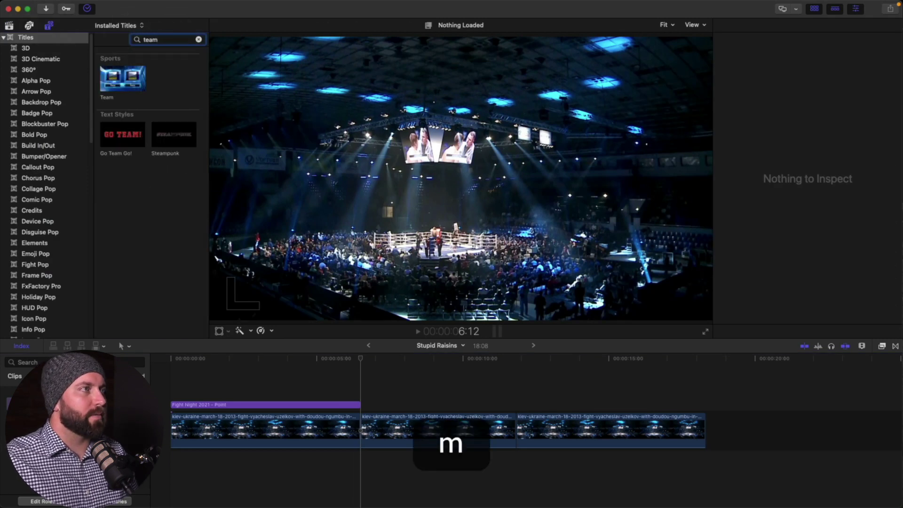
left_click_drag(122, 78, 367, 406)
left_click_drag(476, 402, 517, 404)
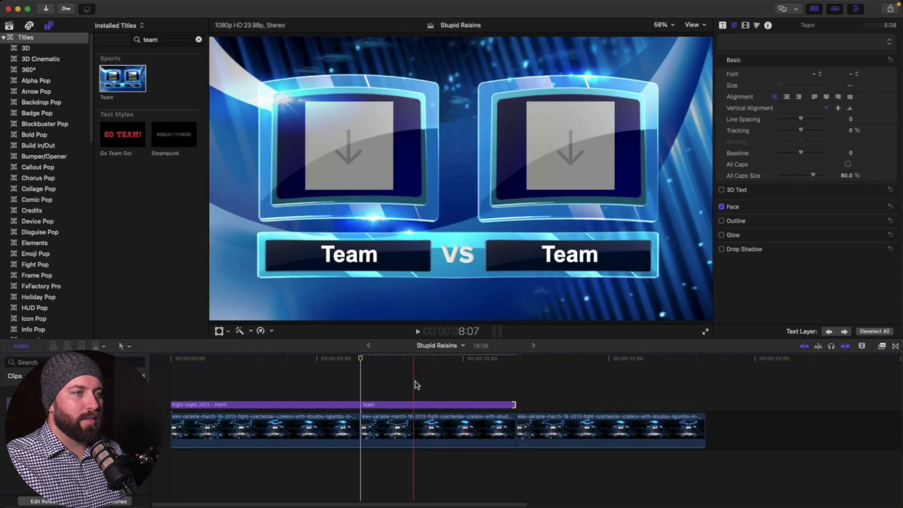
left_click(415, 380)
left_click(431, 405)
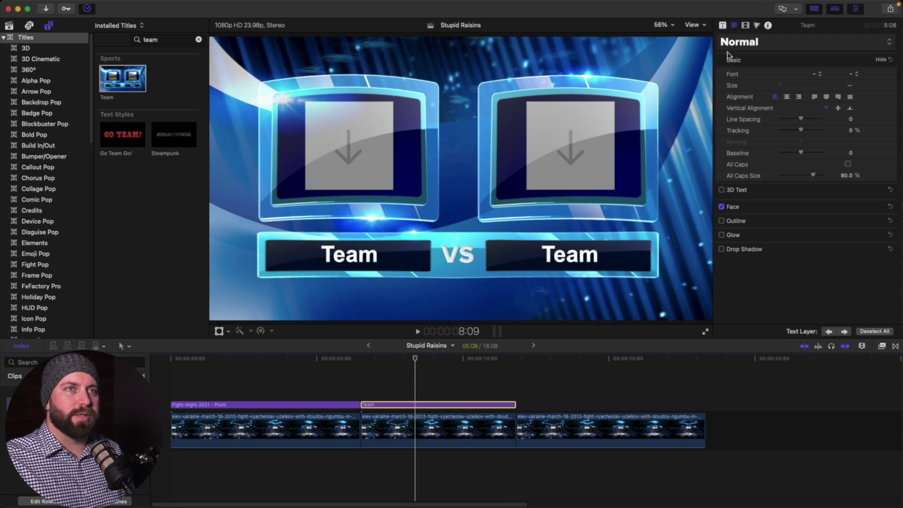
- Fill the Team title's left picture with the sports-man-in-boxing clip
left_click(724, 26)
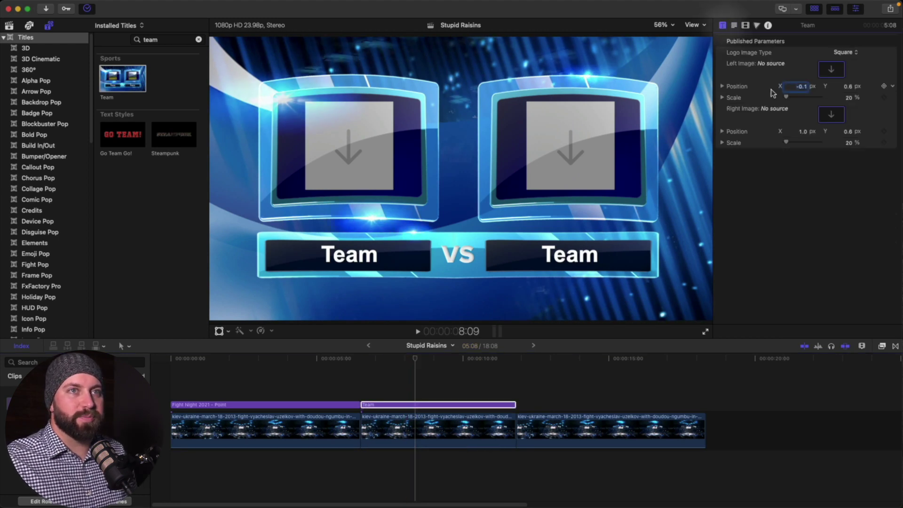
left_click(831, 69)
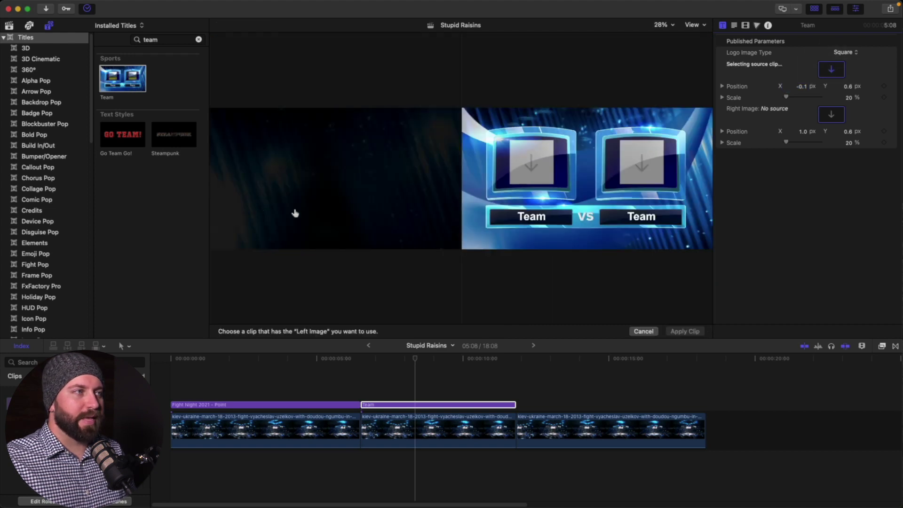
left_click(10, 26)
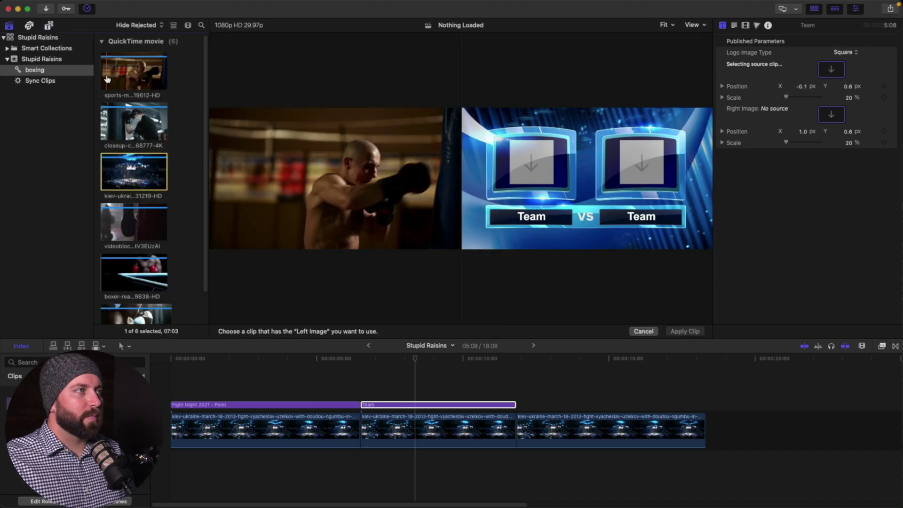
left_click(107, 80)
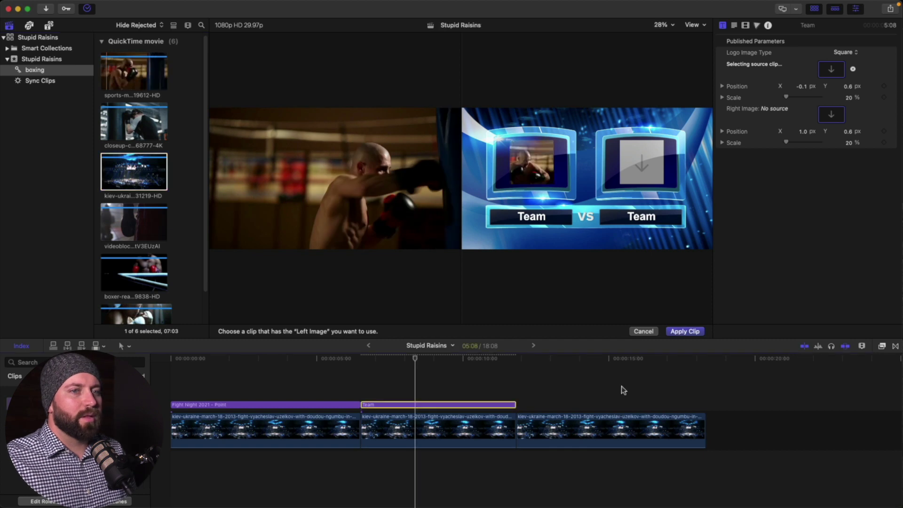
left_click(688, 332)
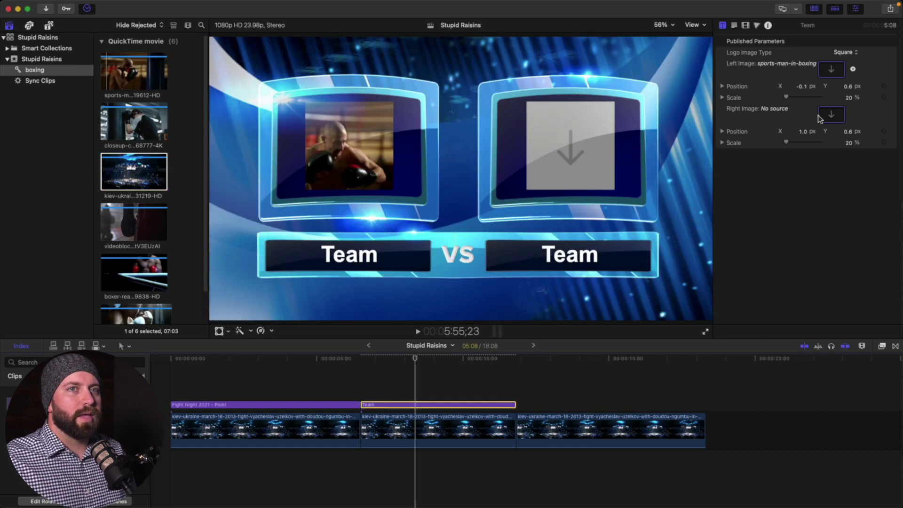
- Fill the Team title's right picture with the closeup candid kick clip
left_click(831, 115)
scroll(188, 266, "down", 2)
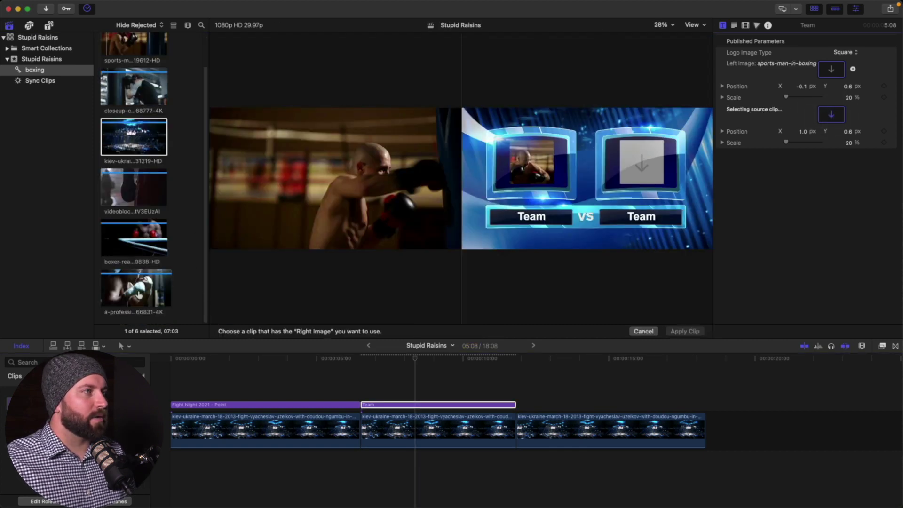
left_click(134, 88)
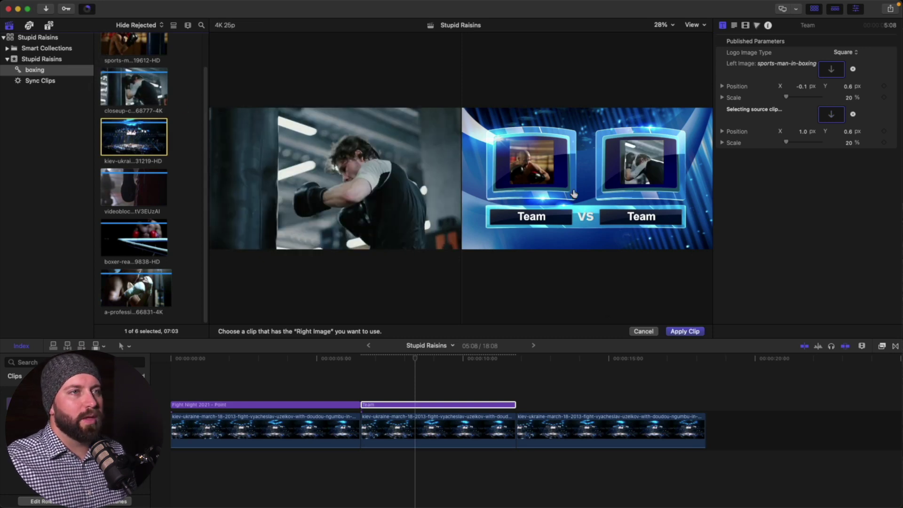
left_click(679, 332)
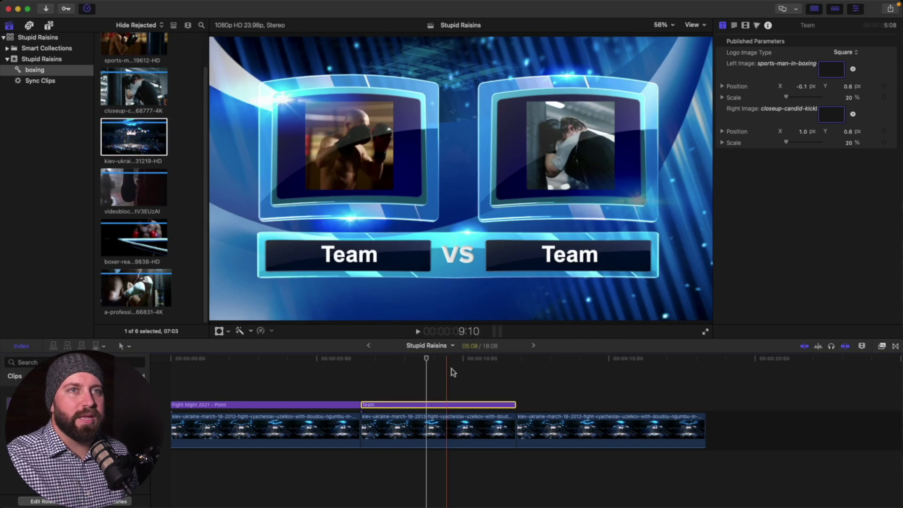
- Set the Logo Image Type to Non-square, nudge the picture position and play it back
left_click(850, 52)
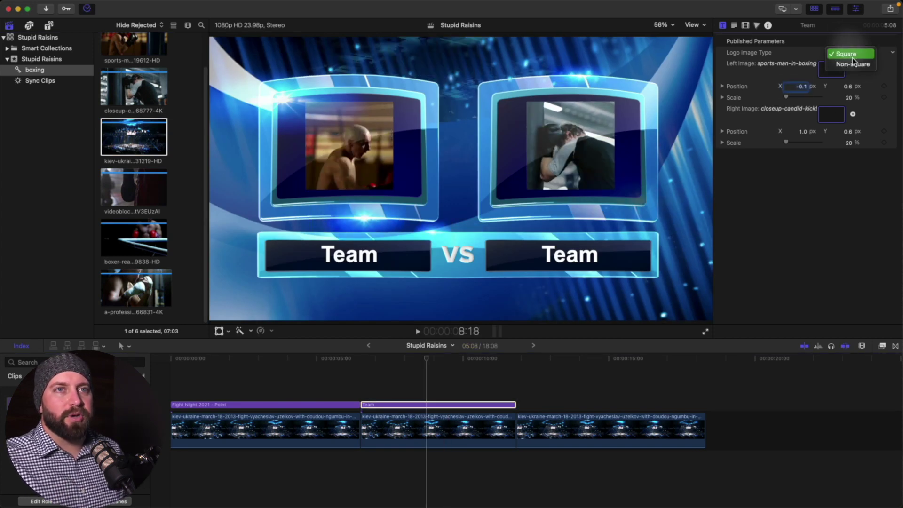
left_click(855, 64)
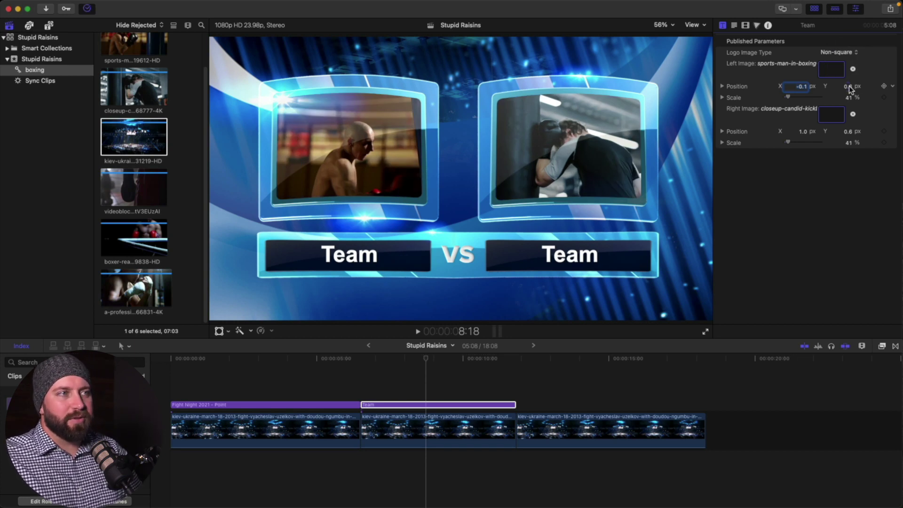
left_click_drag(851, 90, 786, 142)
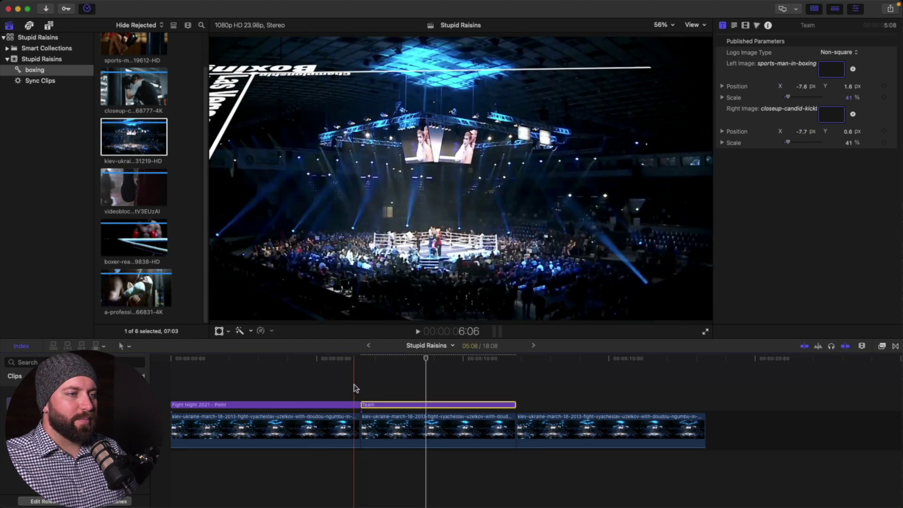
key("space")
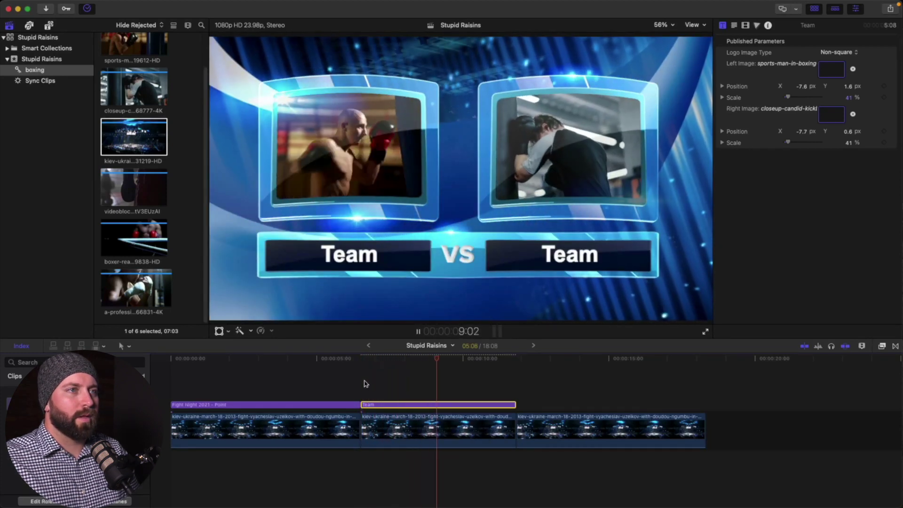
key("space")
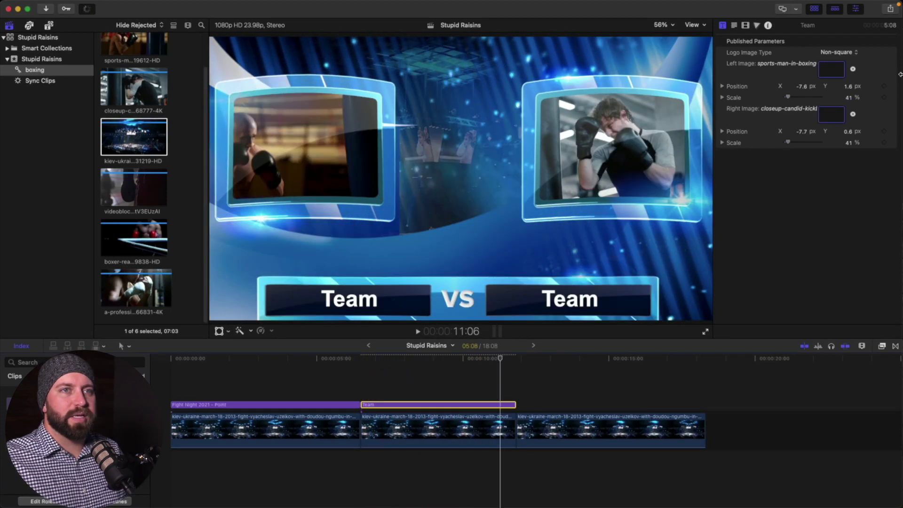
- Re-pick a new closeup frame for the right picture and replay the Team title animation
left_click(841, 119)
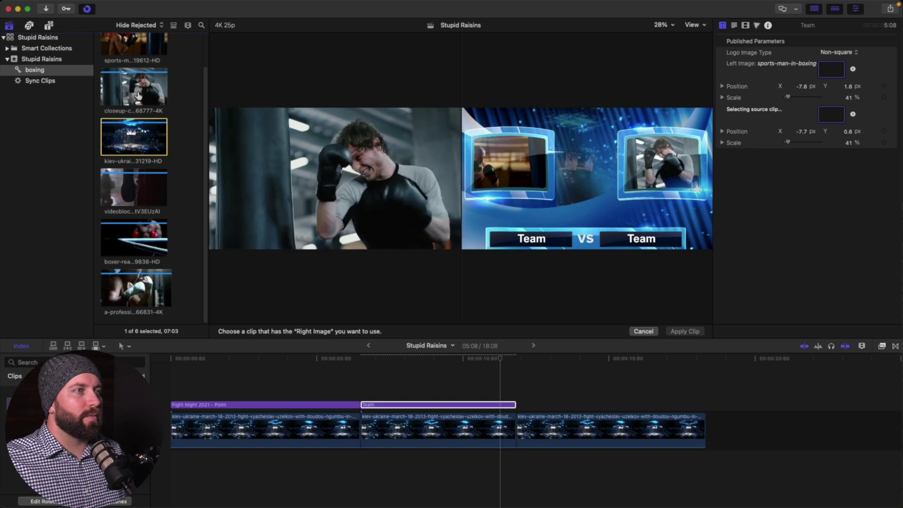
left_click(135, 96)
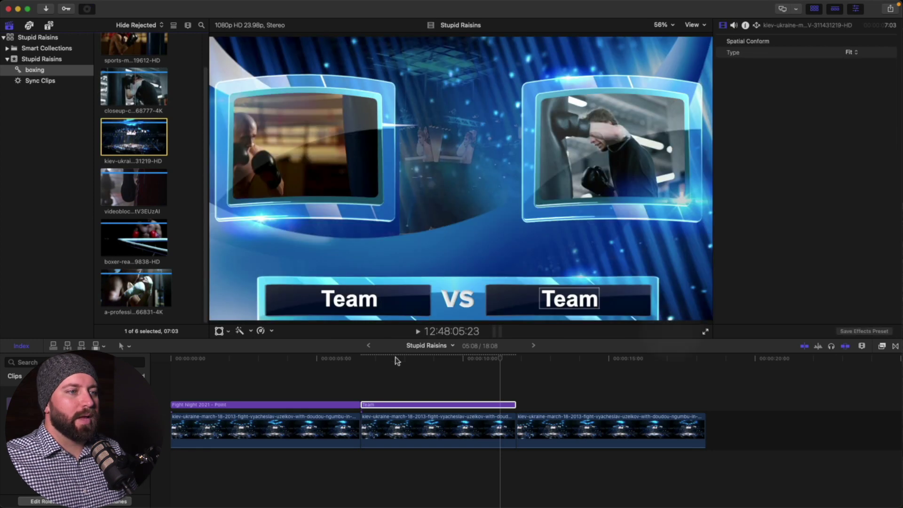
left_click(379, 379)
key("space")
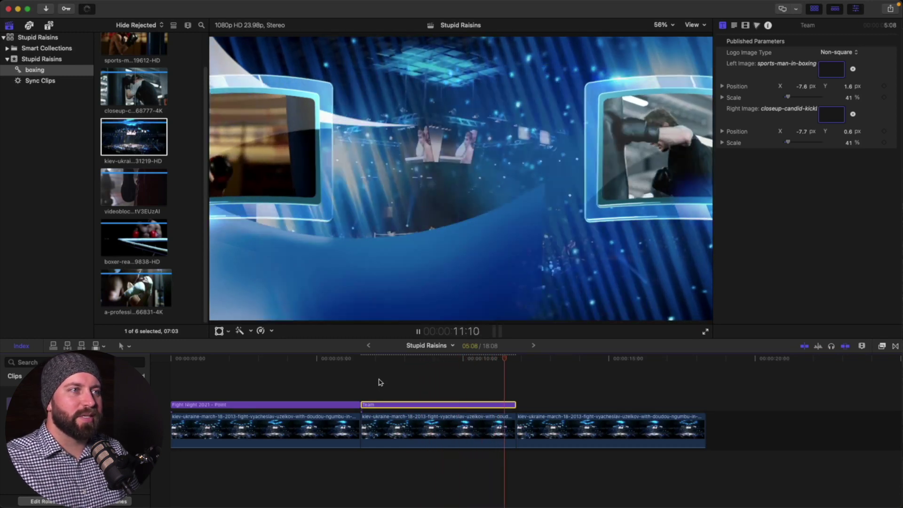
key("space")
left_click(469, 377)
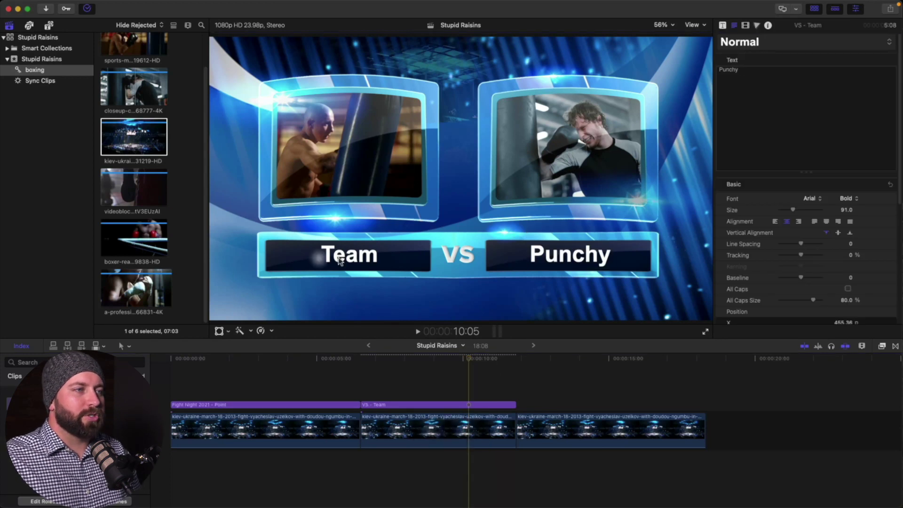
- Rename the left fighter on the VS title to 'Whammo' and play it back
left_click(340, 261)
double_click(340, 261)
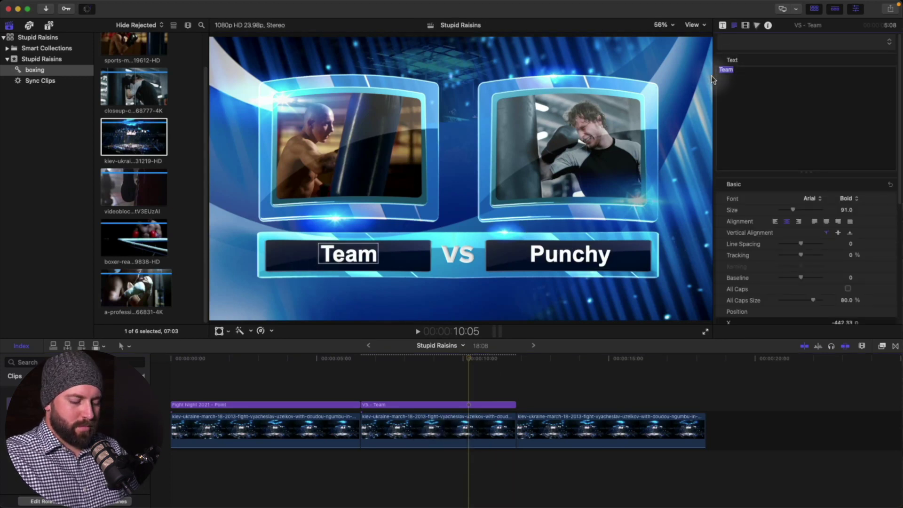
type("Whammo")
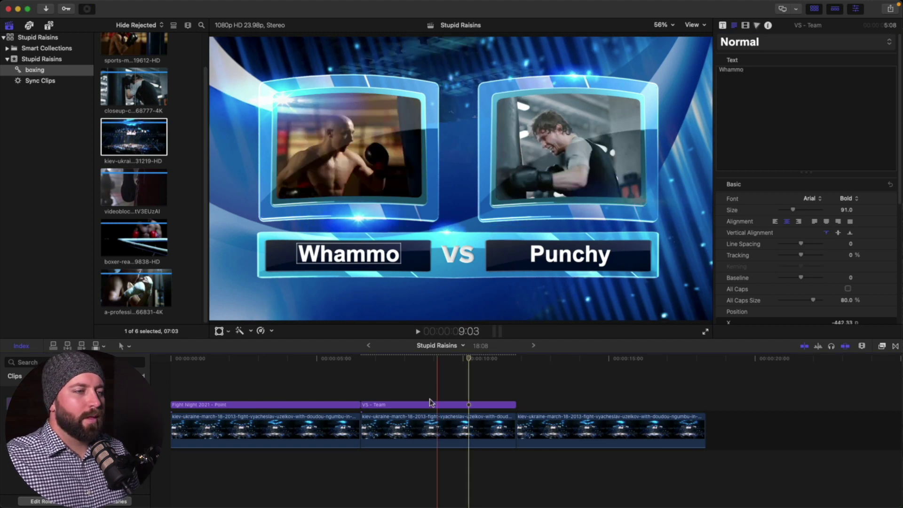
left_click(357, 385)
key("space")
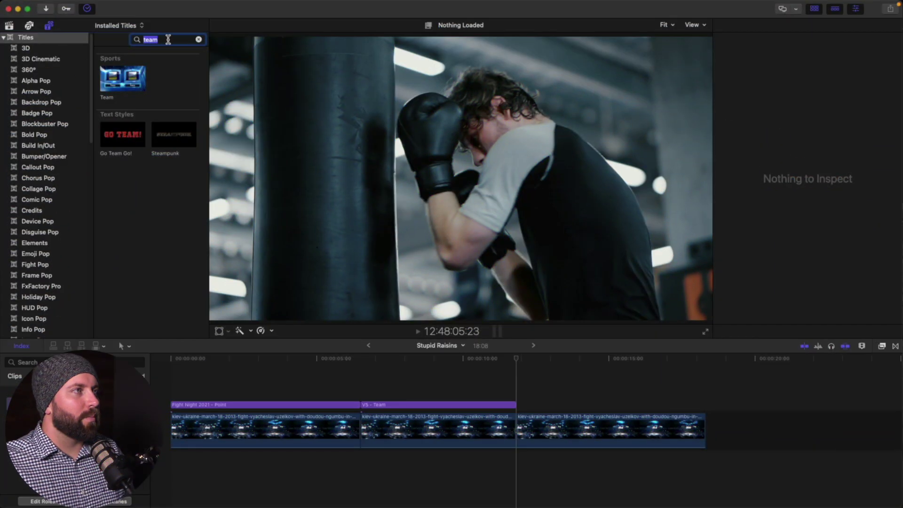
- Add the Stats title after VS - Team and lengthen it
type("stat")
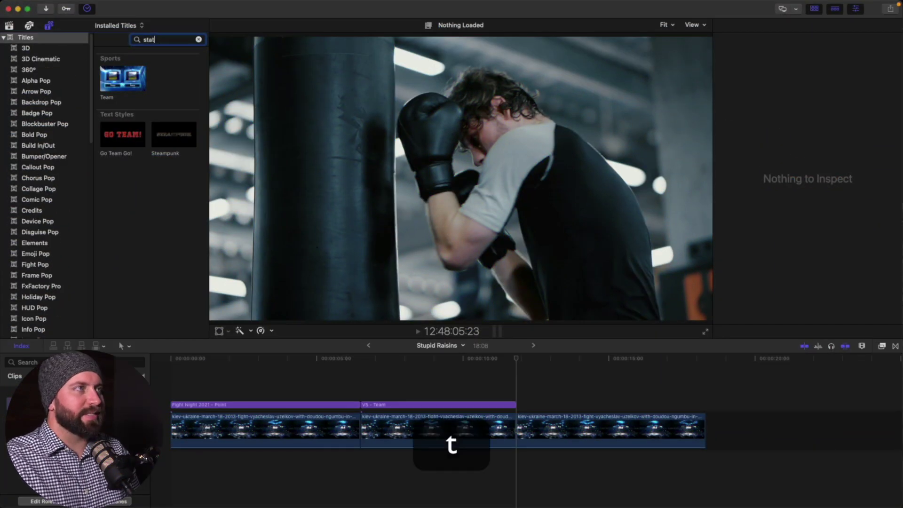
type("s")
left_click_drag(122, 78, 517, 403)
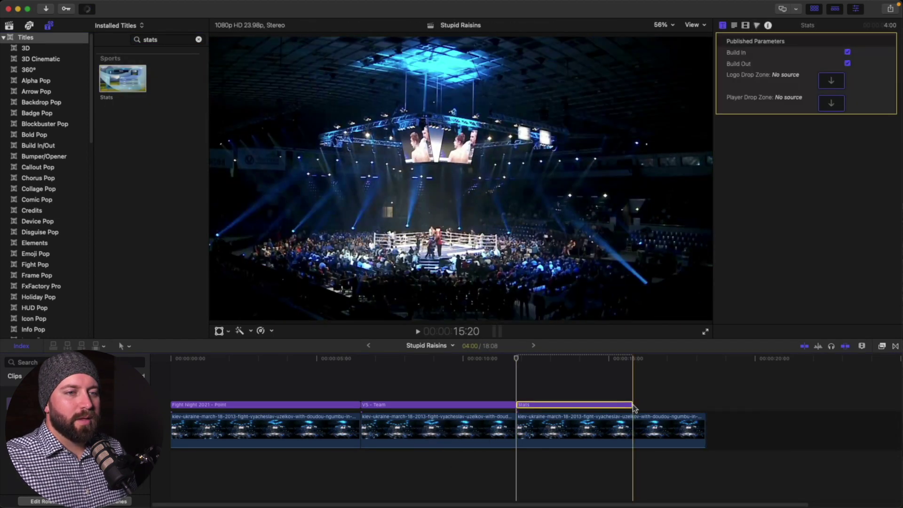
left_click_drag(633, 405, 705, 404)
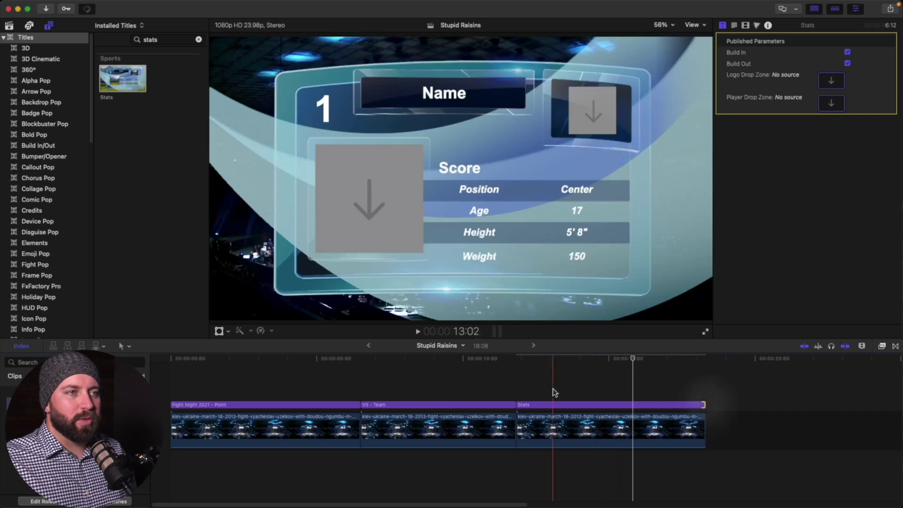
- Set the SR Logo Plain Transparent image as the Stats title's logo drop zone
left_click(582, 389)
left_click(9, 25)
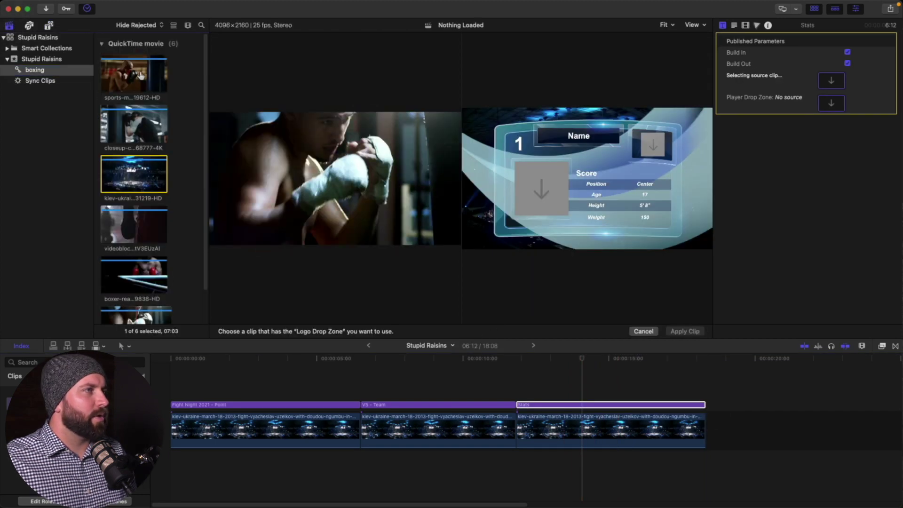
scroll(135, 188, "down", 5)
left_click(145, 228)
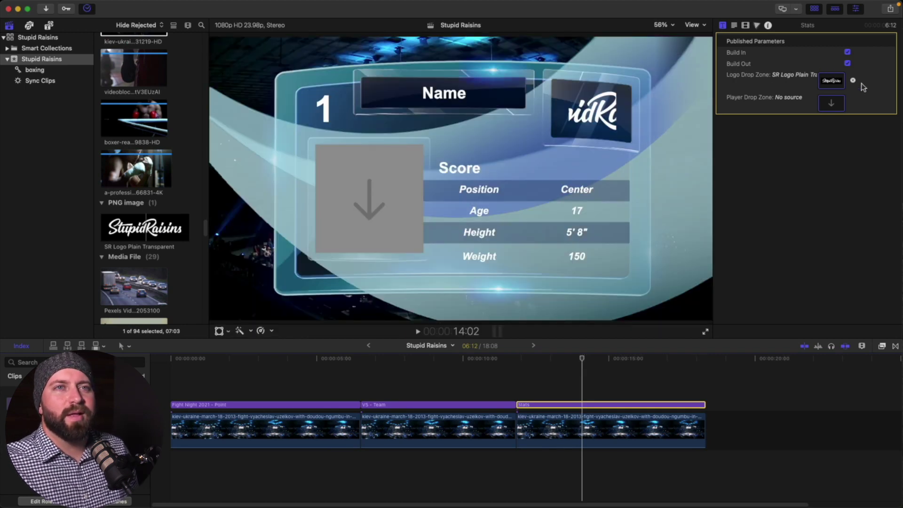
left_click(822, 87)
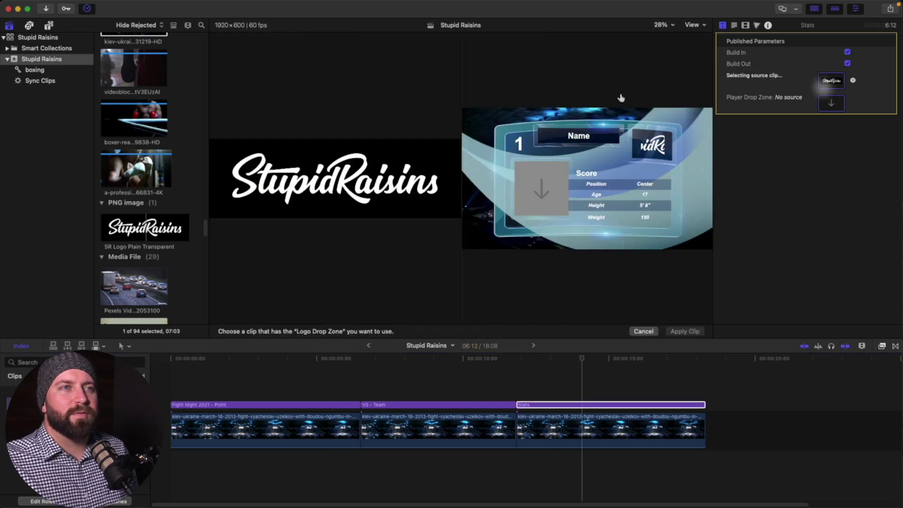
left_click(685, 331)
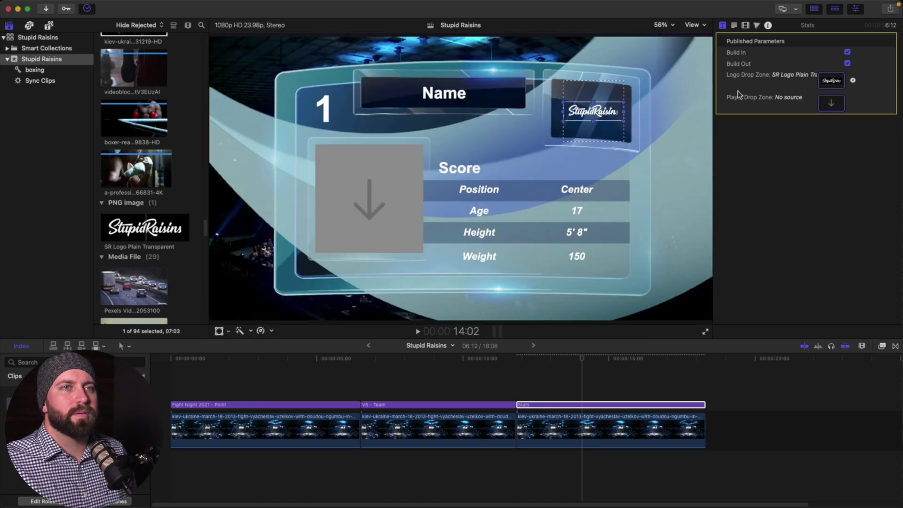
key("space")
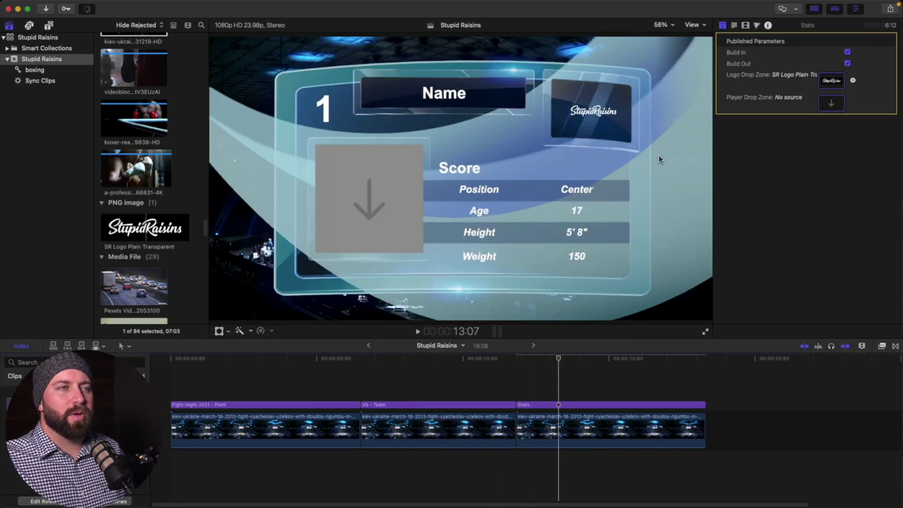
- Apply a boxer clip from the boxing collection to the player drop zone and preview
left_click(831, 103)
left_click(35, 69)
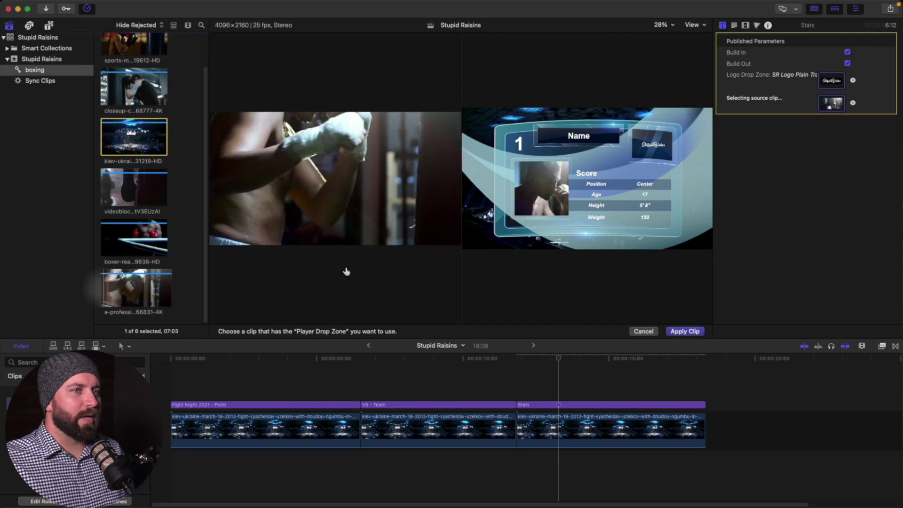
left_click(685, 331)
key("space")
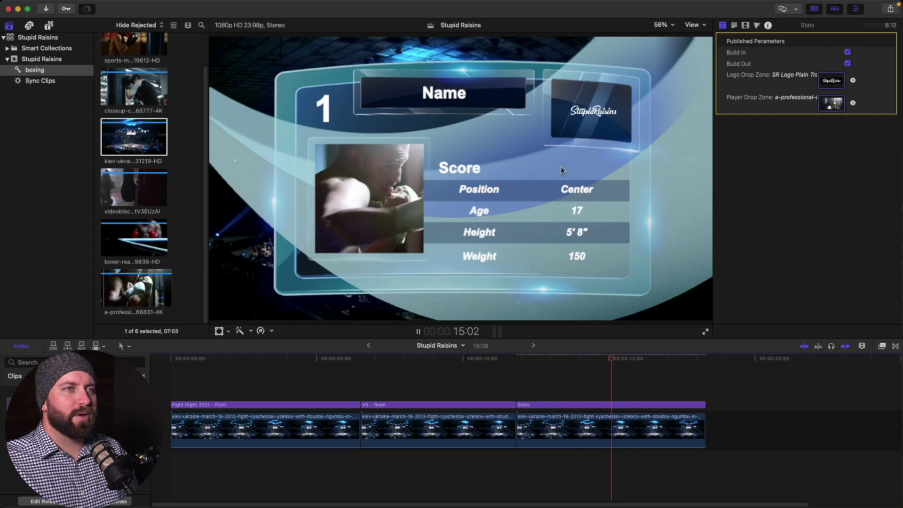
key("space")
- Replace the Stats card's name text with 'Jabber'
double_click(444, 92)
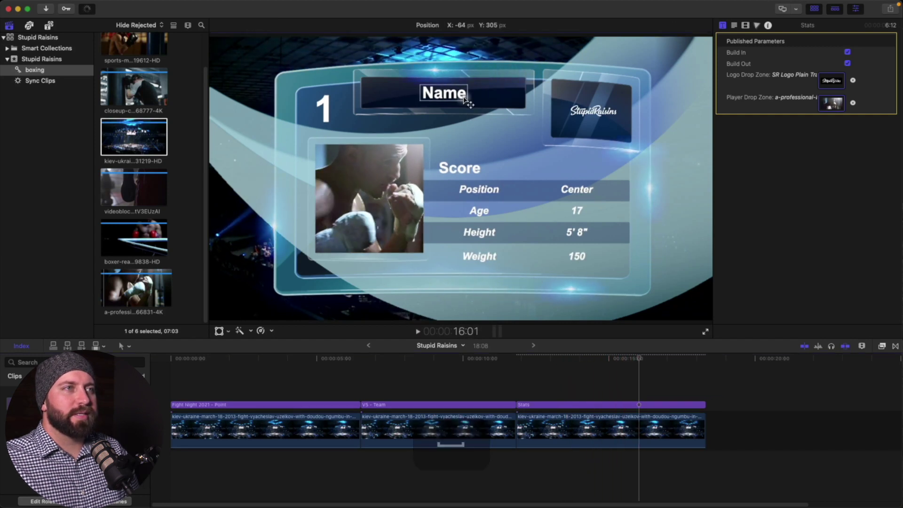
left_click(760, 79)
key("super+a")
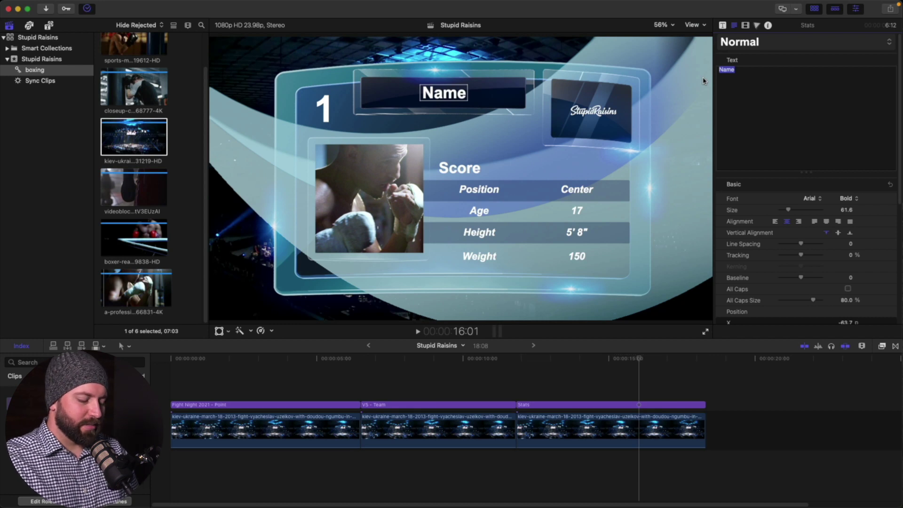
type("Jabber")
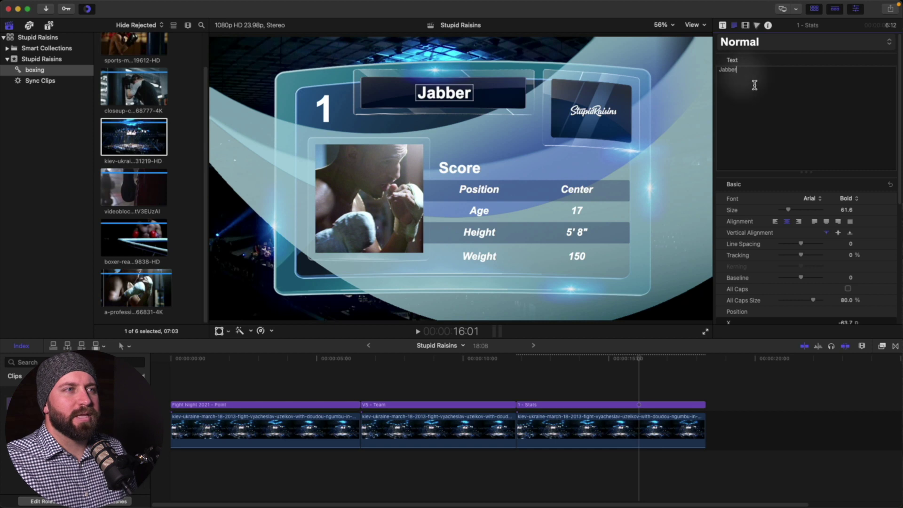
- Select the Center value text, then move the playhead to just before the Stats title
left_click(588, 193)
left_click(580, 196)
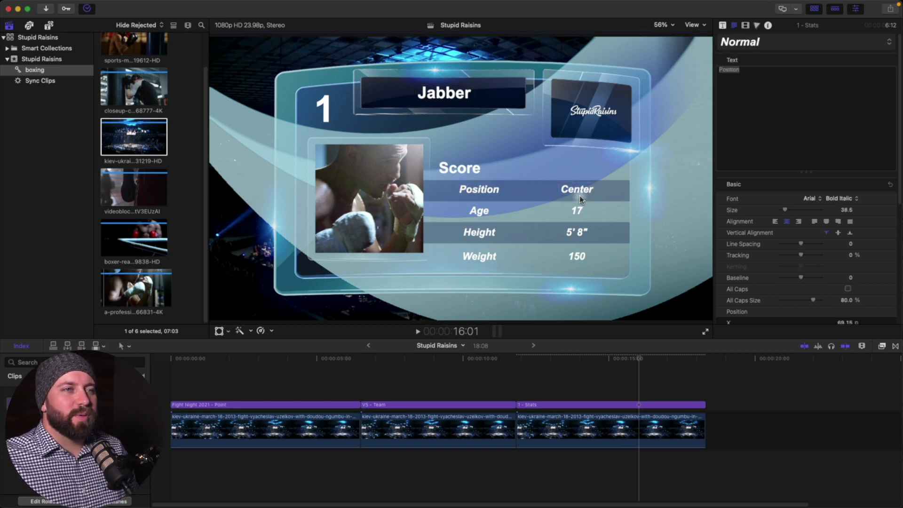
left_click(621, 365)
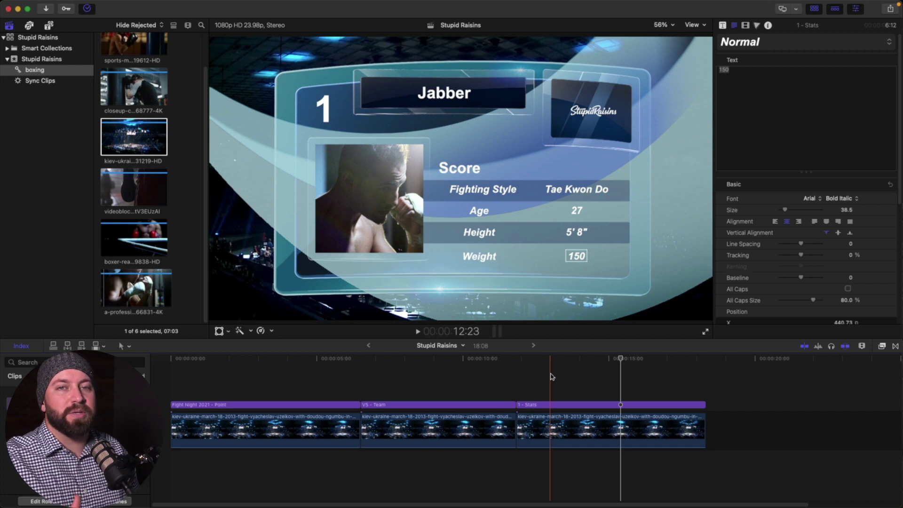
left_click(517, 381)
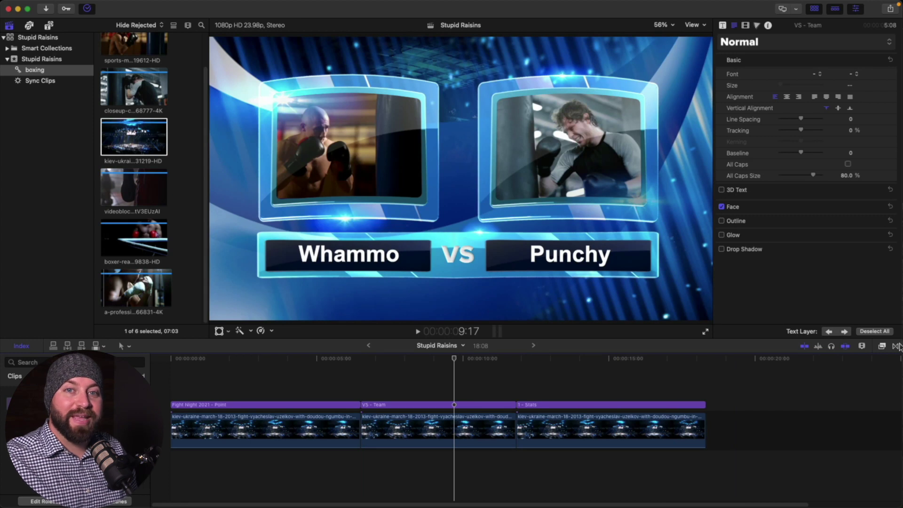
- Find the Multi transition by searching 'multu' and place it between the first two clips
left_click(896, 347)
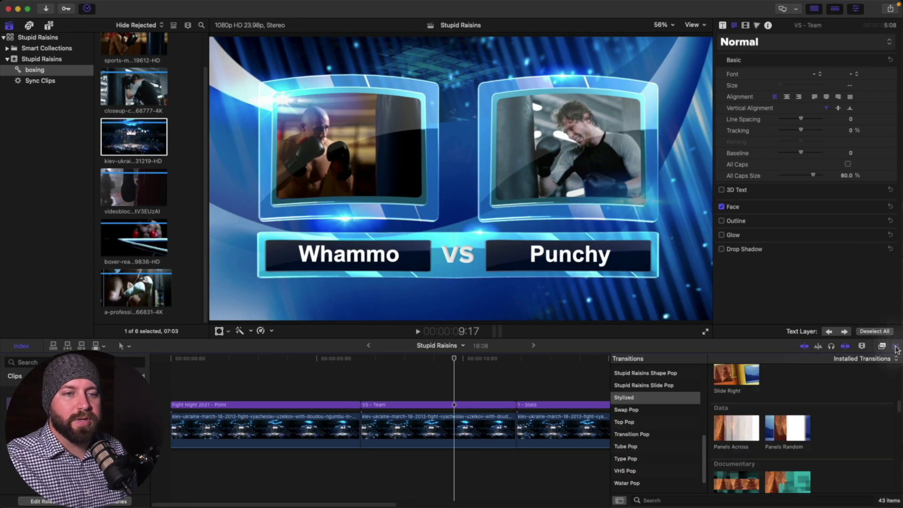
left_click(653, 500)
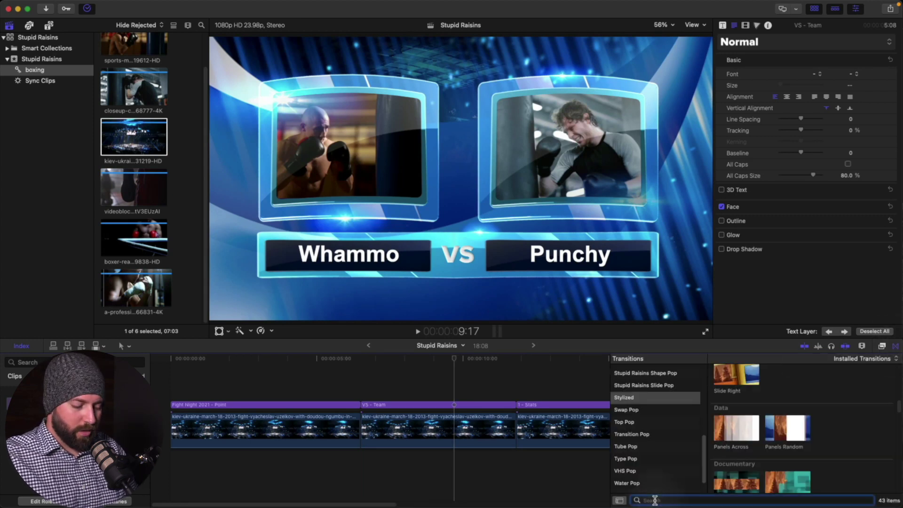
type("multu")
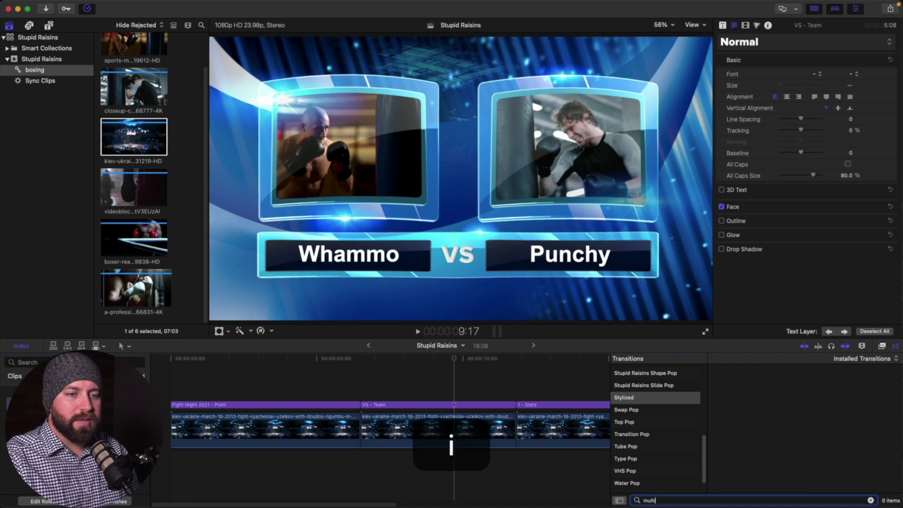
scroll(654, 445, "up", 10)
left_click(633, 365)
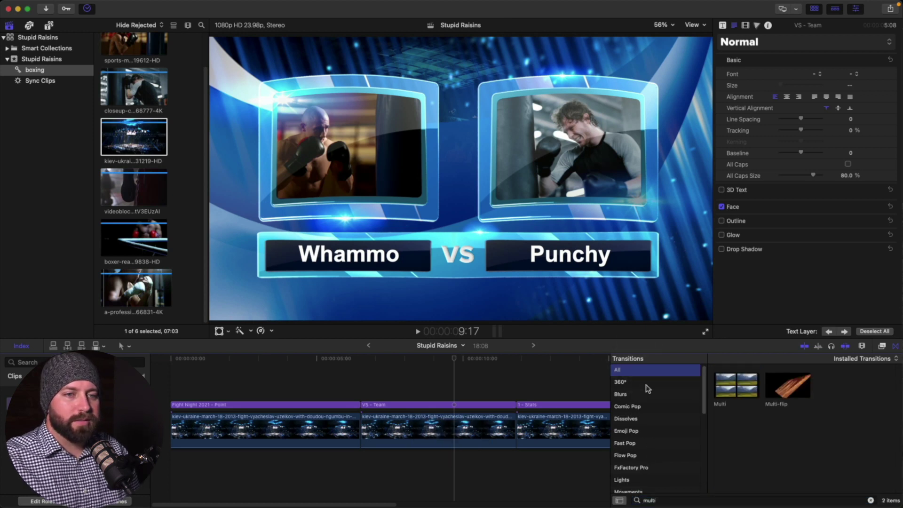
left_click(731, 394)
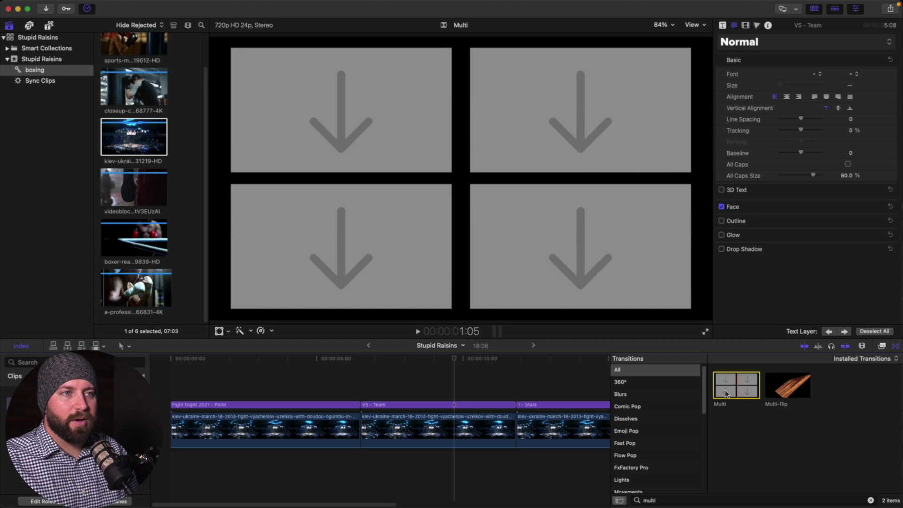
left_click_drag(734, 387, 361, 431)
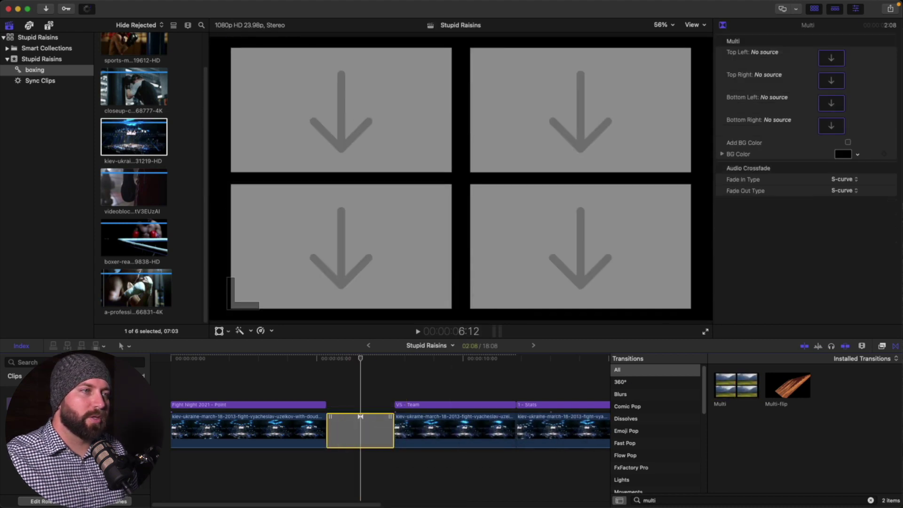
- Fill the four quadrants with kickboxer, close-up, ring-ready boxer and professional boxer clips, then apply
left_click(831, 58)
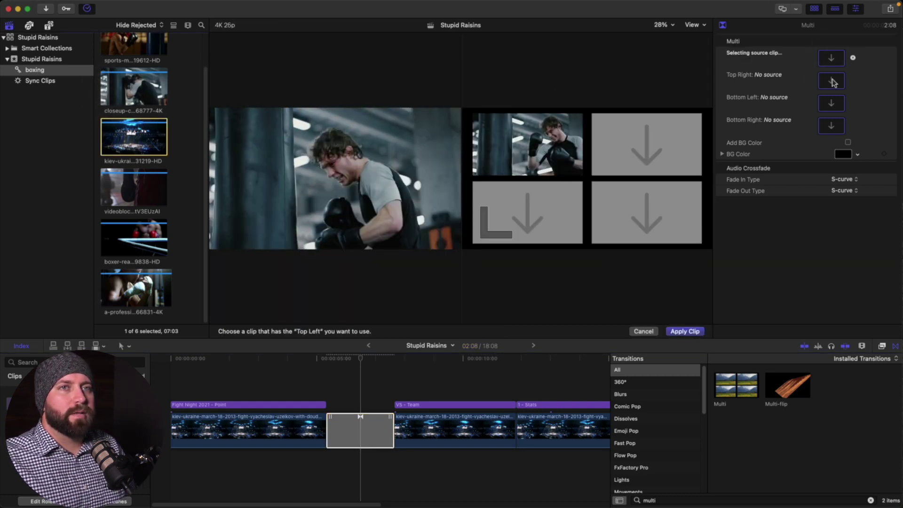
left_click(626, 153)
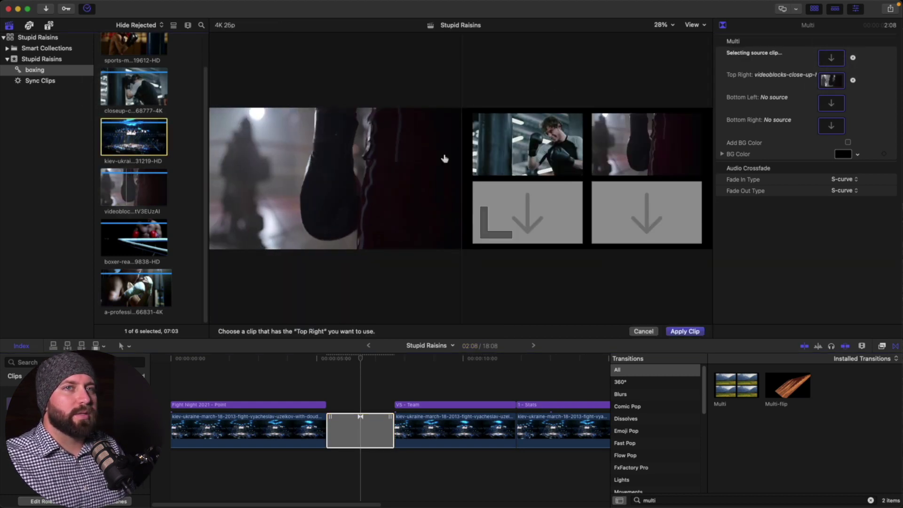
left_click(831, 102)
left_click(135, 238)
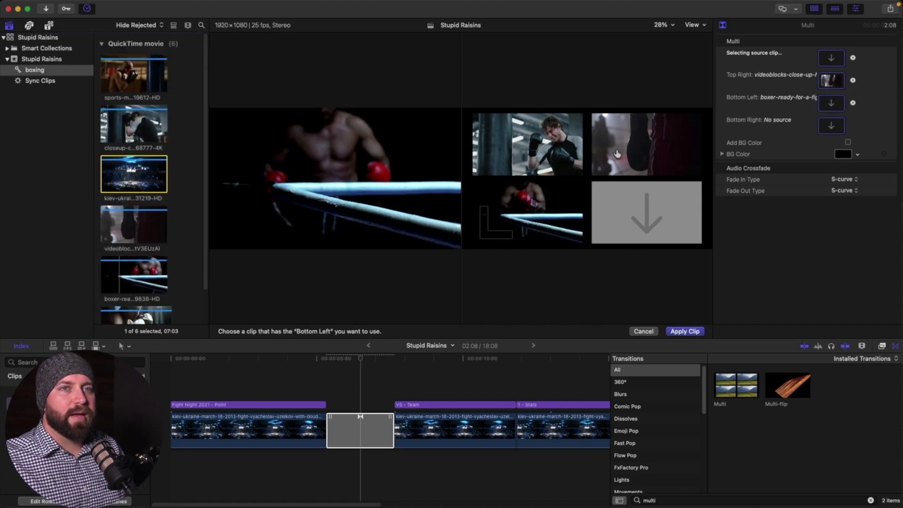
left_click(832, 126)
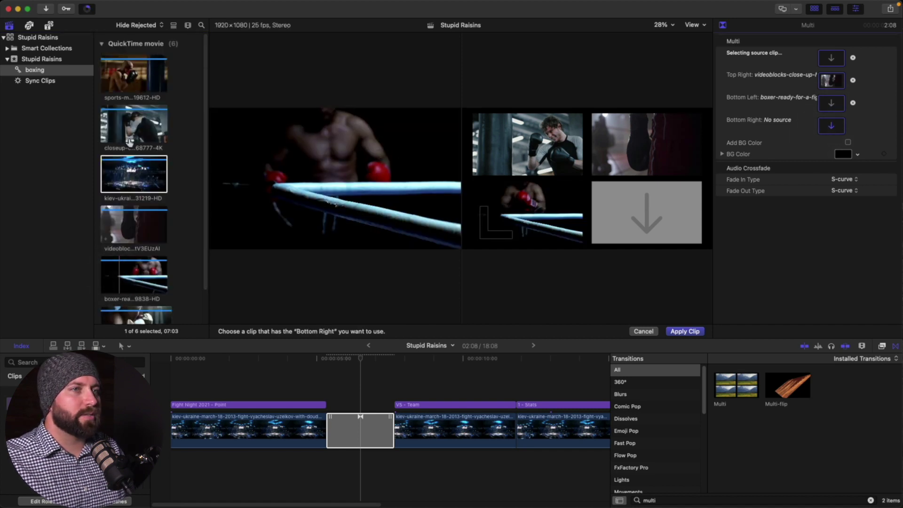
scroll(129, 282, "down", 2)
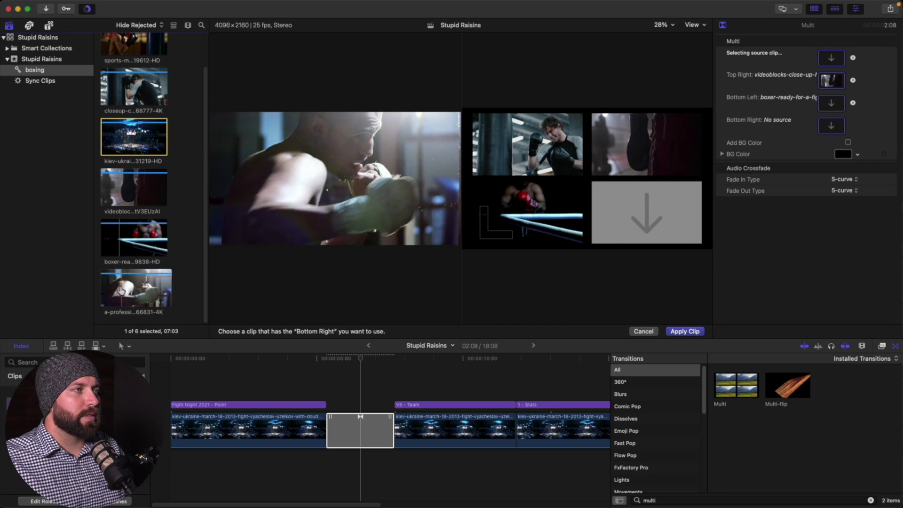
left_click(121, 293)
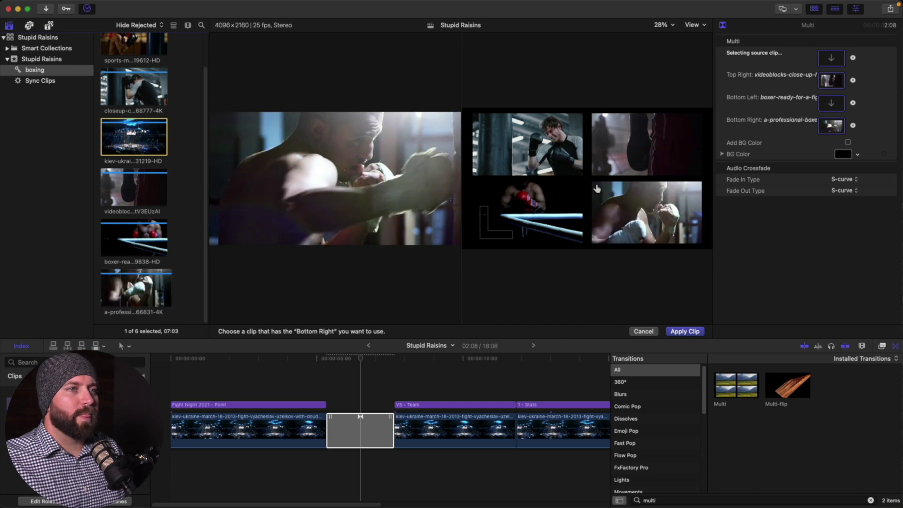
left_click(677, 333)
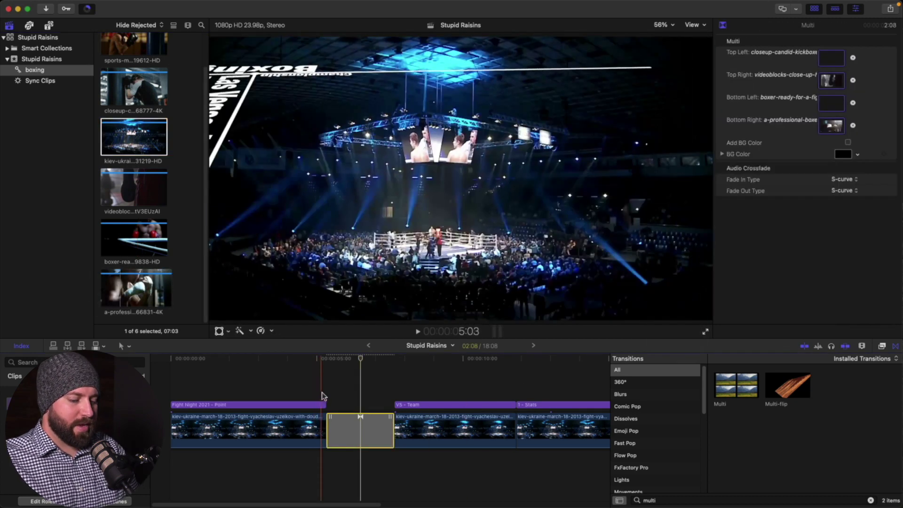
- Play the Multi transition into the Whammo VS Punchy title, then return the playhead to 5:08
key("space")
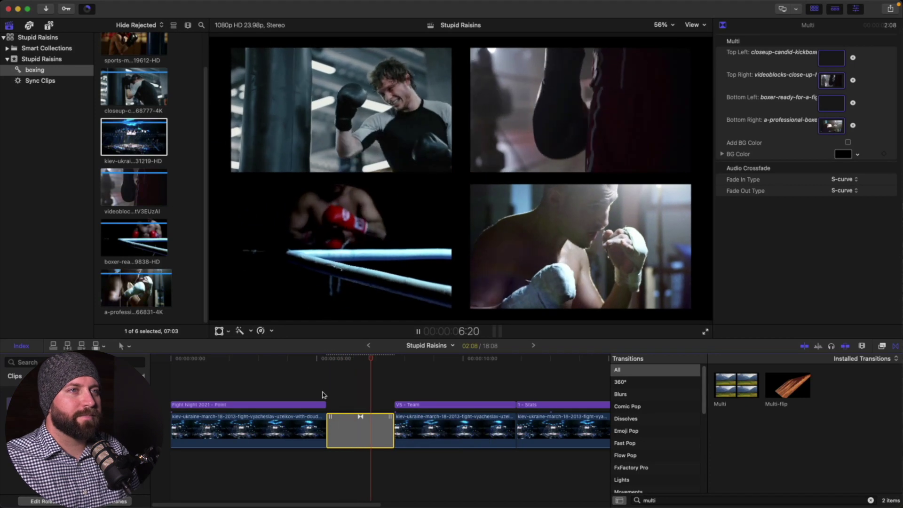
key("space")
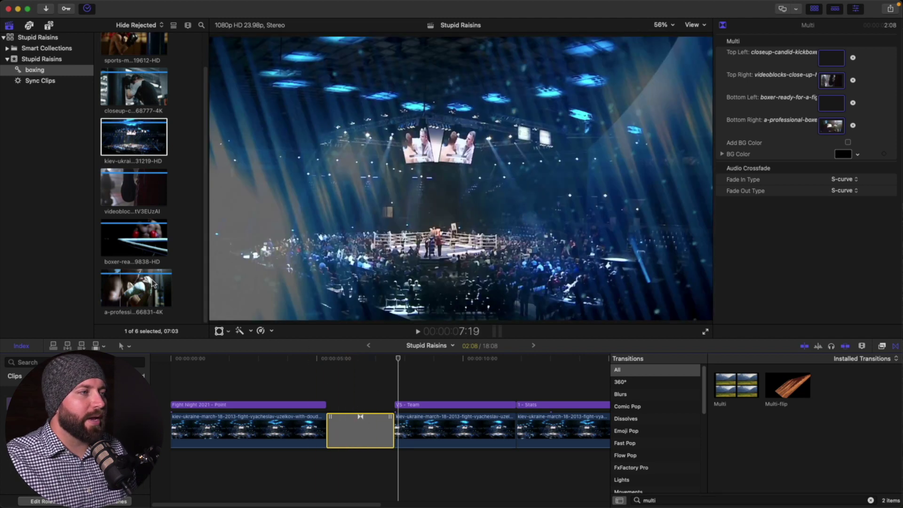
left_click(139, 290)
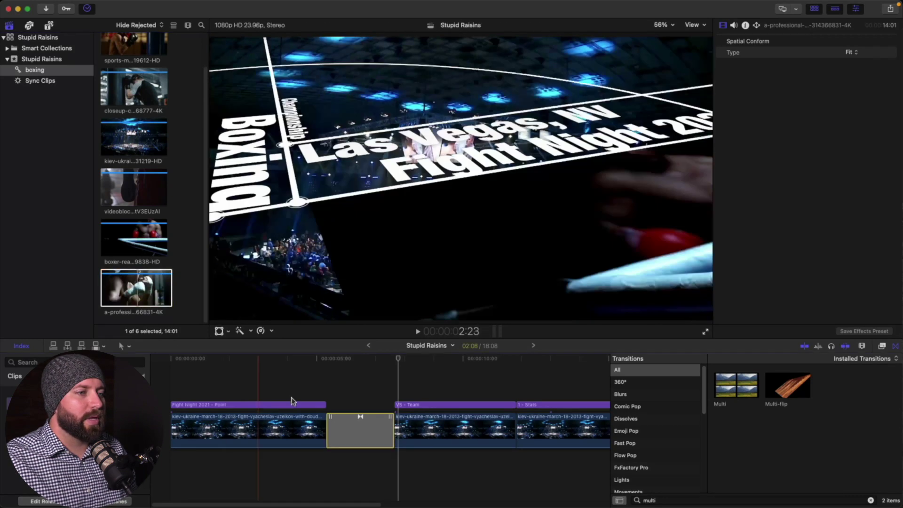
left_click(353, 429)
key("space")
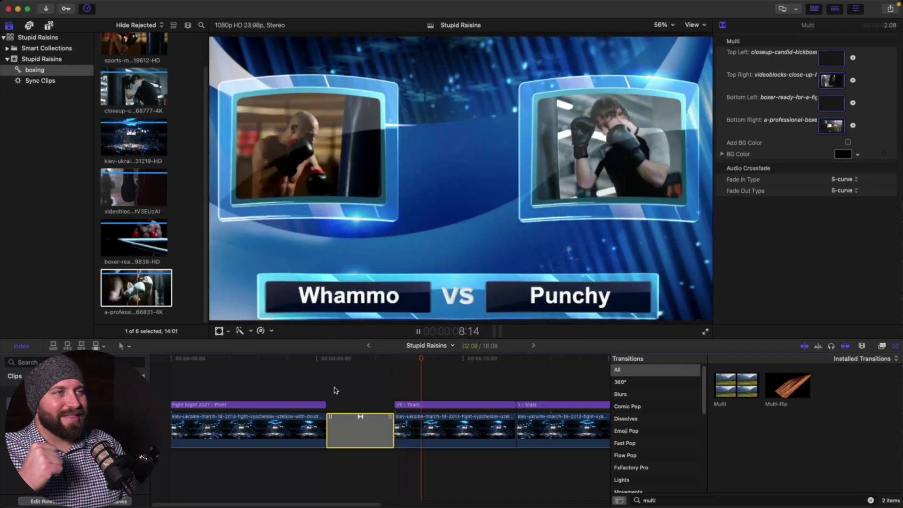
key("space")
left_click_drag(336, 395, 328, 399)
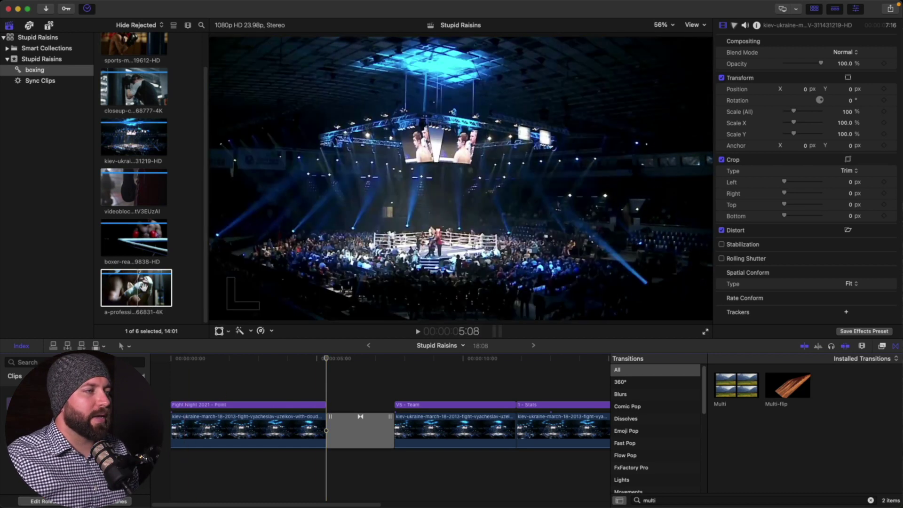
- Connect the punching-bag boxer clip above the Multi transition, blade off the excess, and trim it to 2:08
left_click_drag(136, 288, 339, 362)
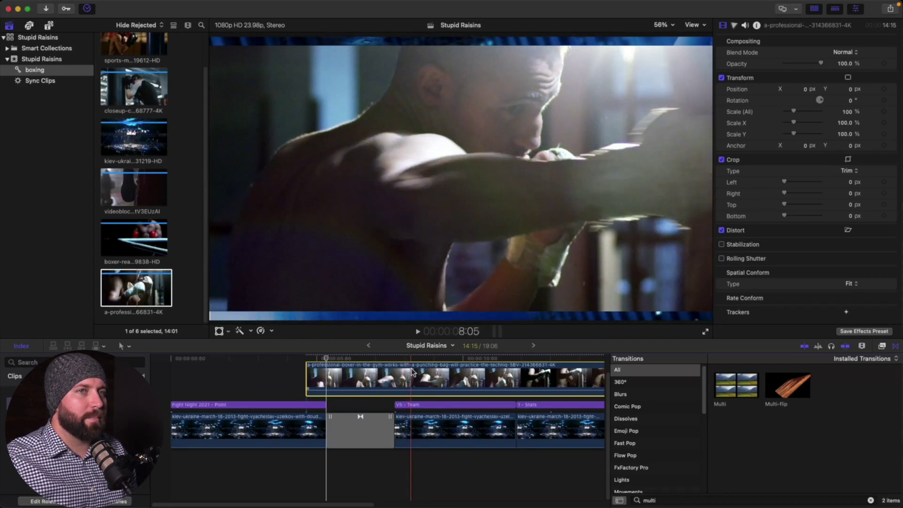
left_click_drag(413, 374, 376, 374)
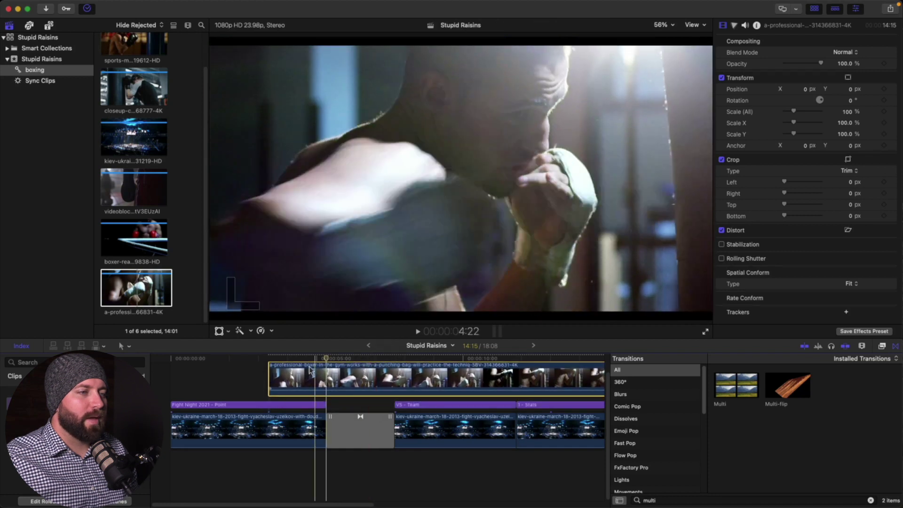
key("b")
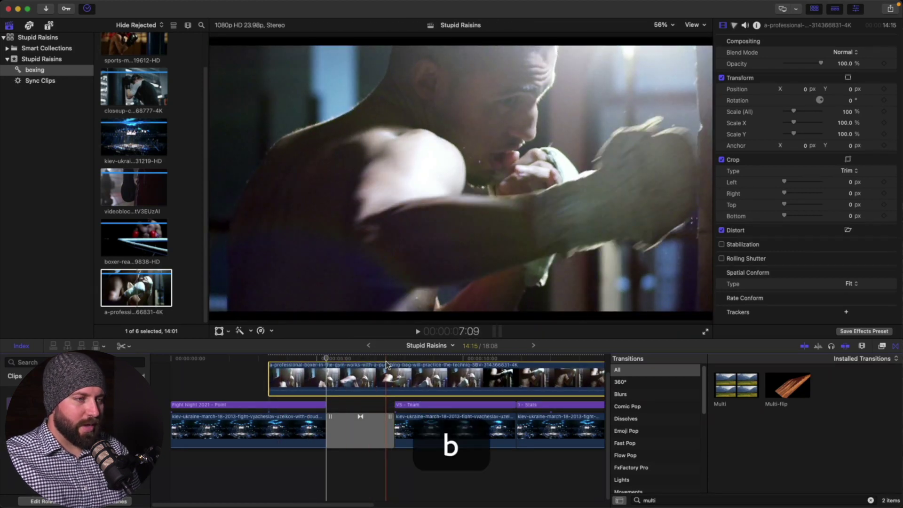
left_click(387, 365)
key("BackSpace")
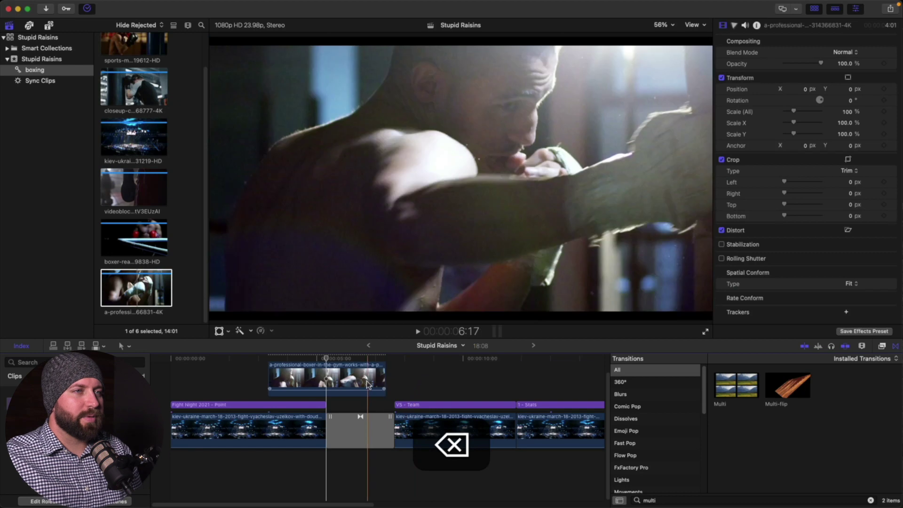
left_click_drag(385, 375, 374, 376)
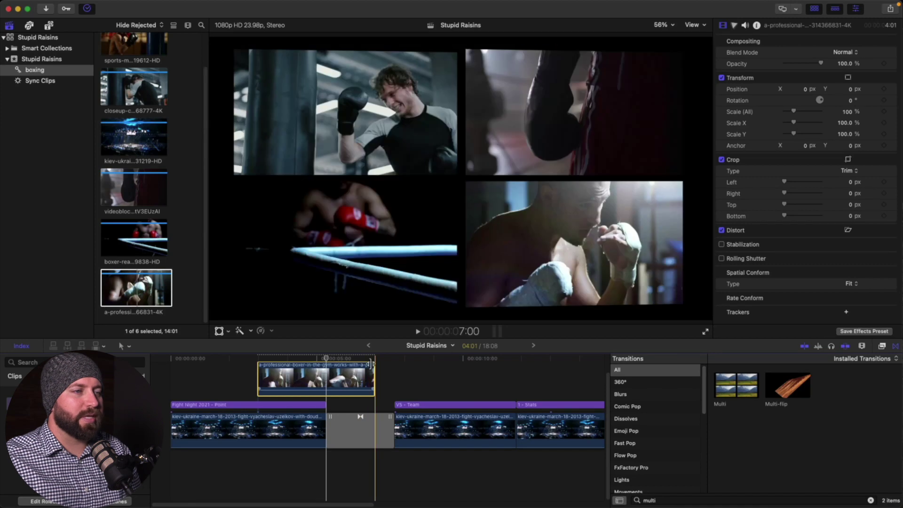
key("super+z")
key("super+z")
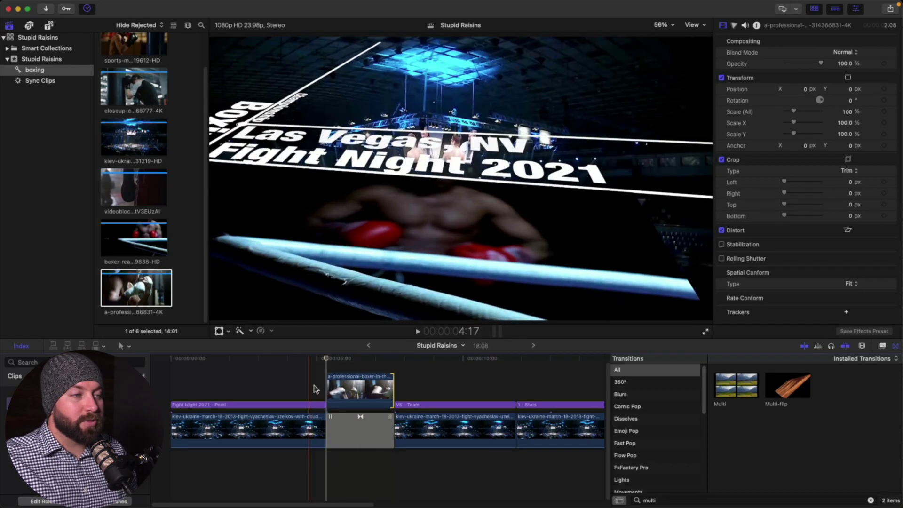
- Make a new compound clip from the connected boxer clip, naming it 'Drop Zone 4'
right_click(344, 387)
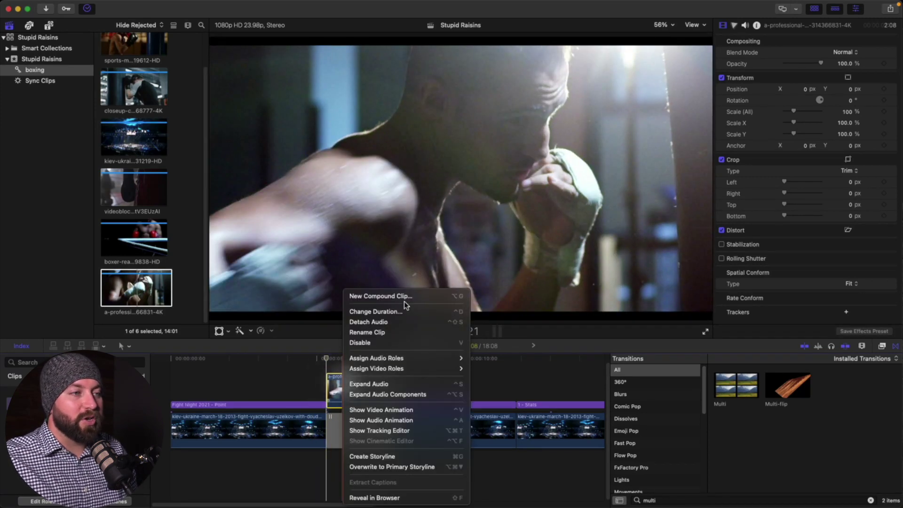
left_click(403, 295)
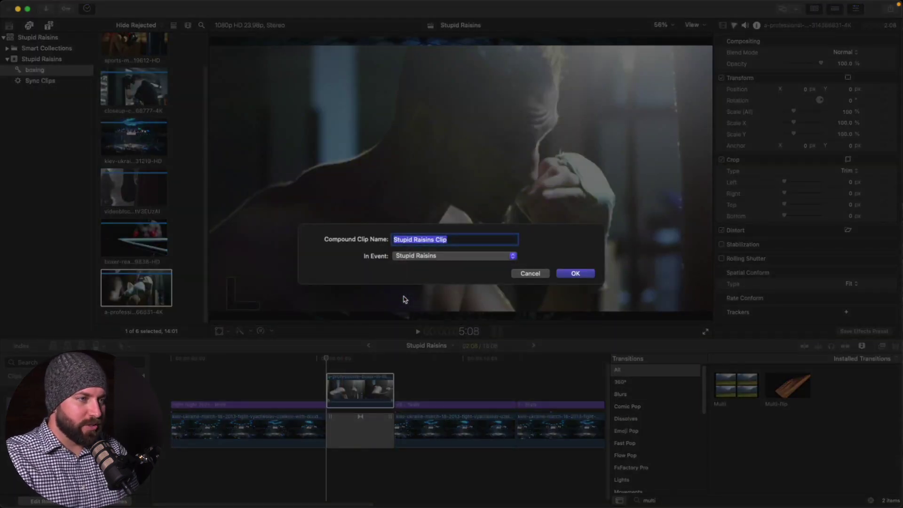
type("Drop ")
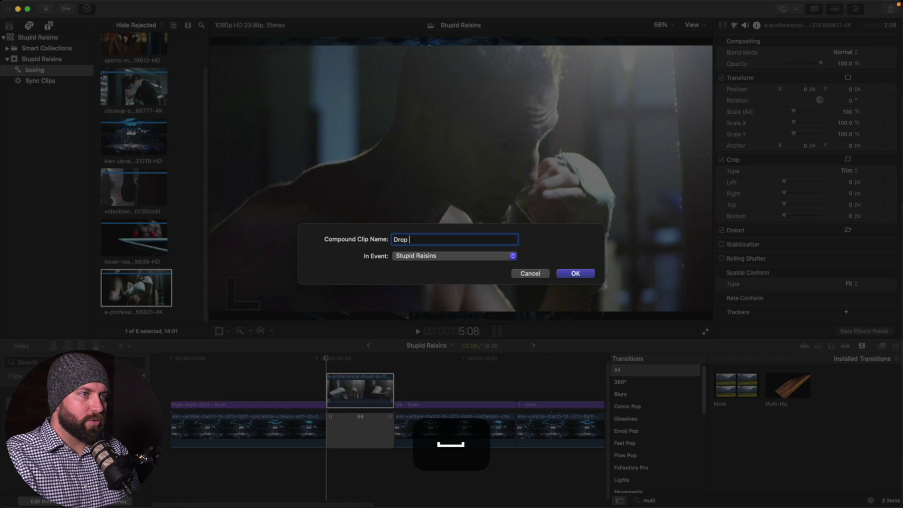
type("Zone 4")
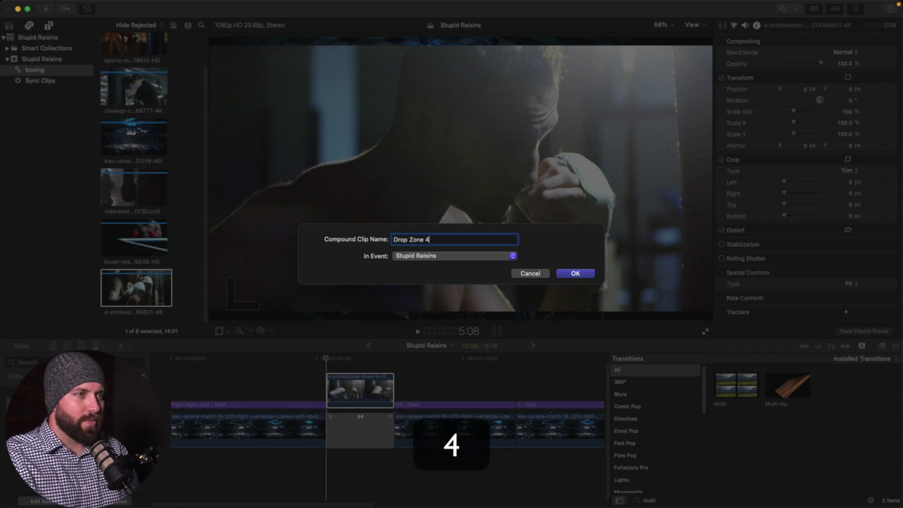
key("Return")
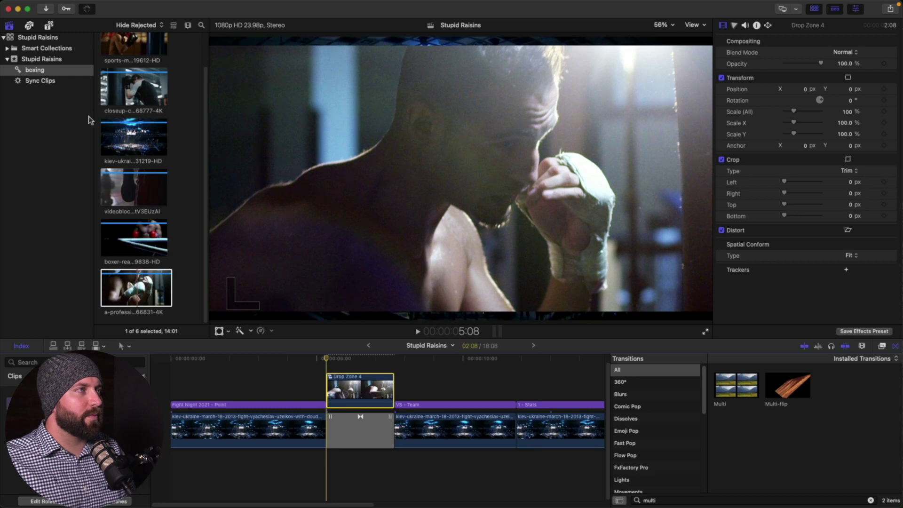
- Set Drop Zone 4 as the Multi transition's bottom-right source
left_click(35, 71)
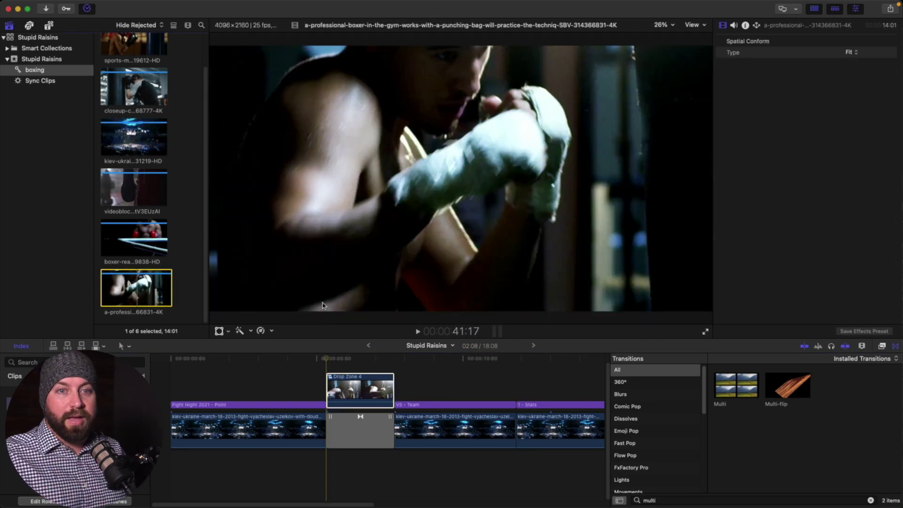
left_click(351, 436)
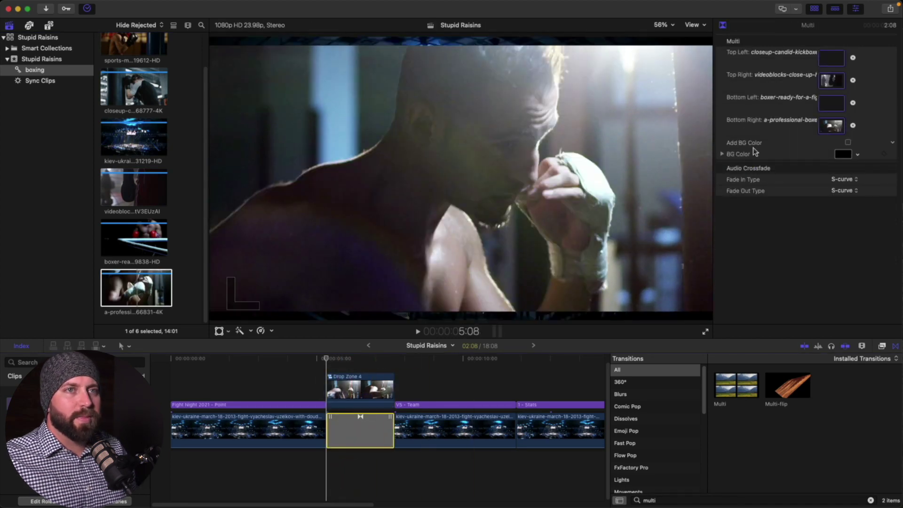
left_click(830, 127)
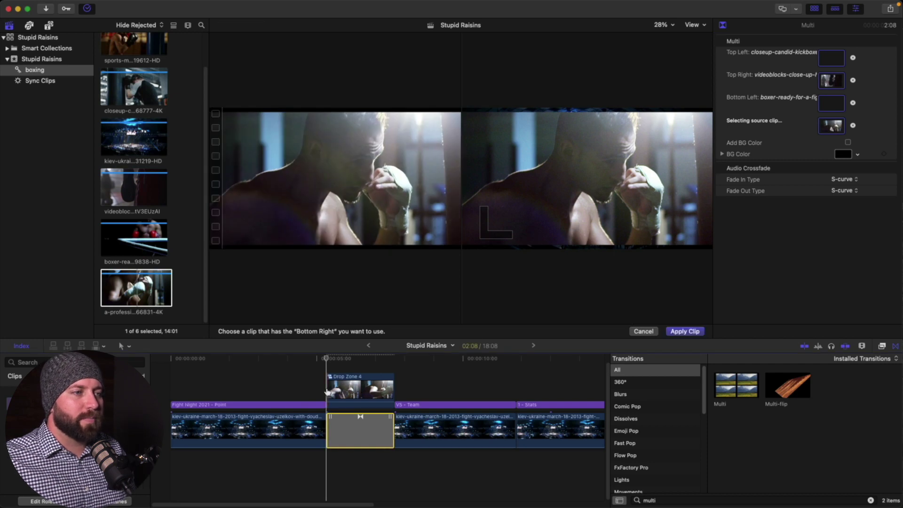
left_click(685, 331)
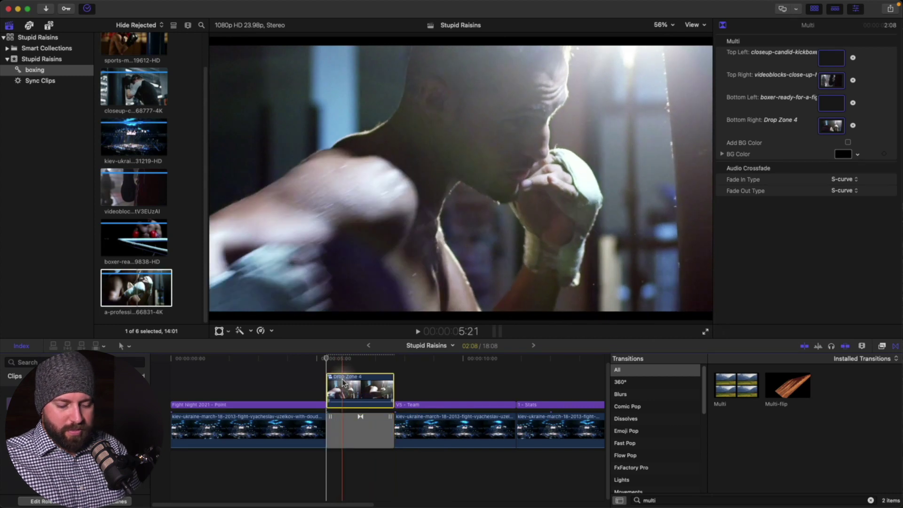
- Delete the connected Drop Zone 4 clip, preview the transition, and park the playhead at 6:04
left_click(335, 390)
key("BackSpace")
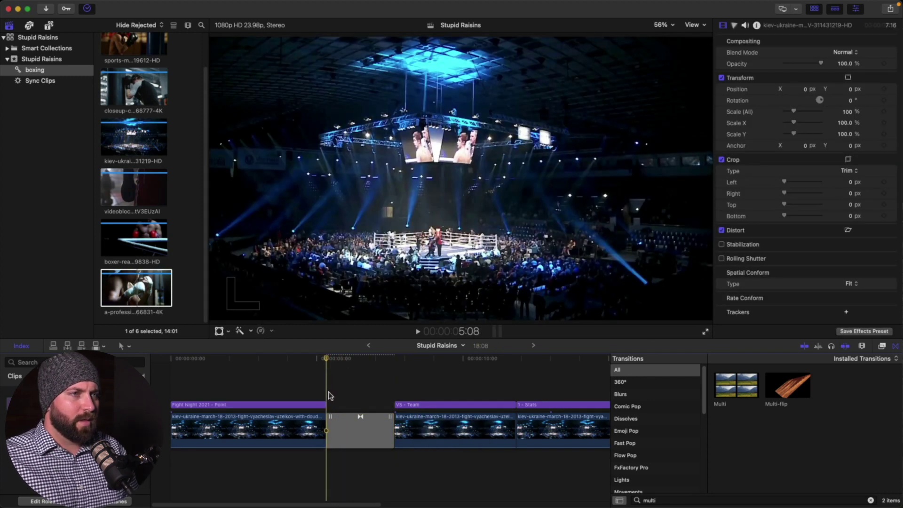
key("space")
key("super+z")
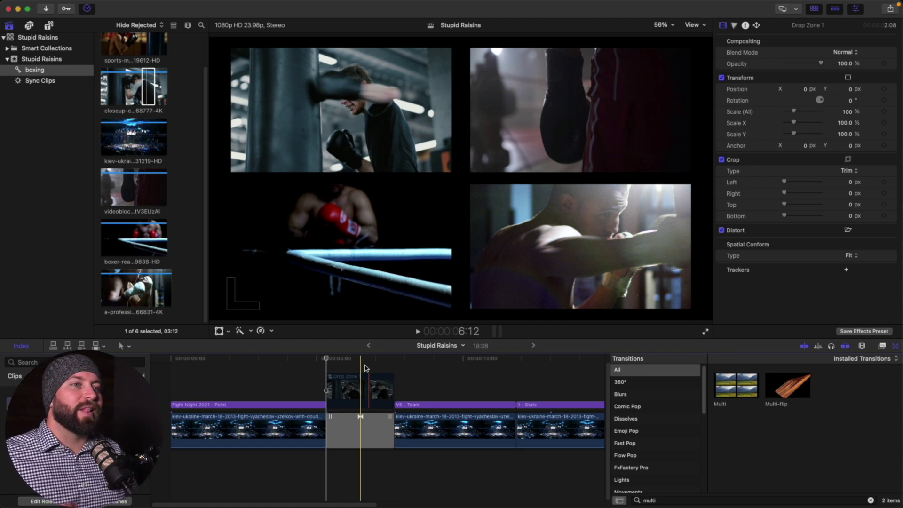
left_click(352, 367)
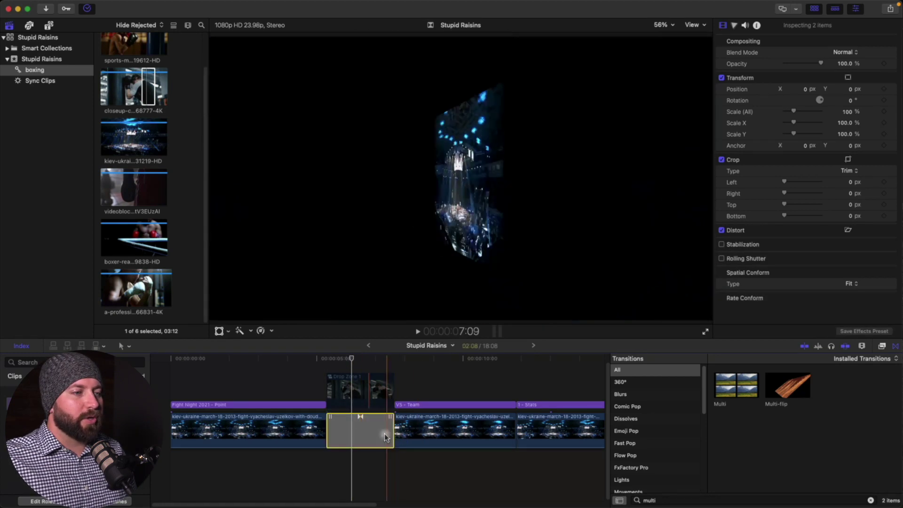
- Enlarge the bottom-left panel image to 104% and shift it, then scale up the bottom-right image
left_click(385, 433)
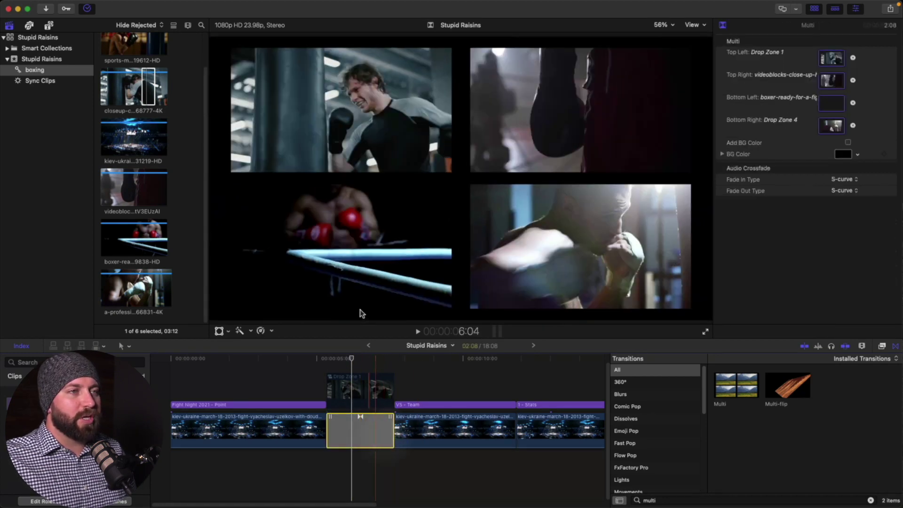
left_click(360, 233)
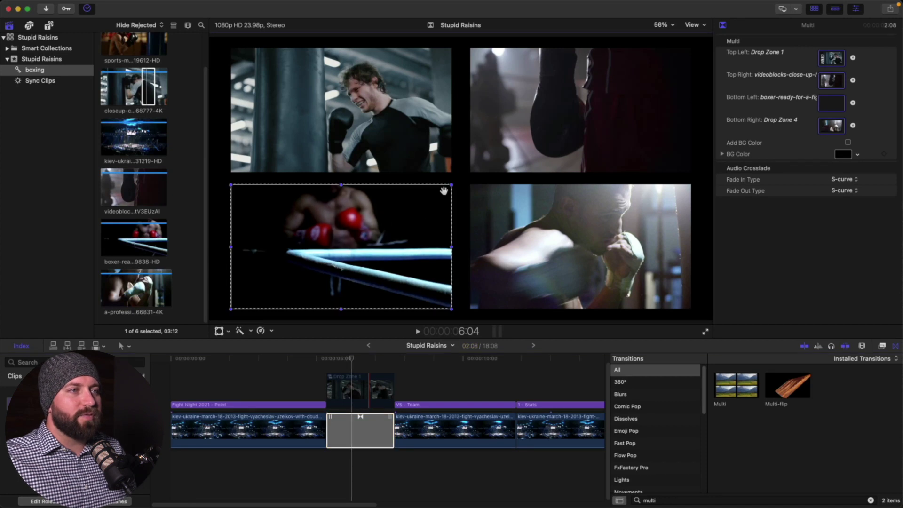
left_click_drag(452, 184, 500, 180)
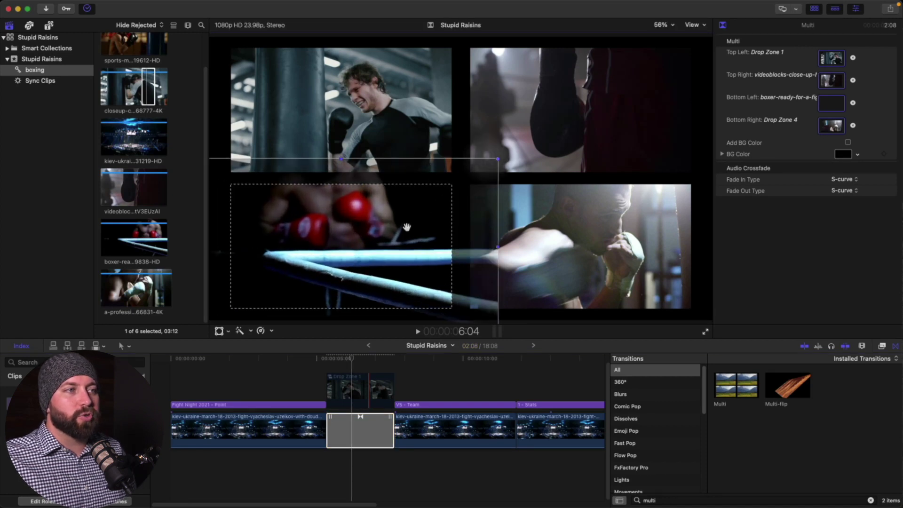
left_click_drag(414, 221, 411, 248)
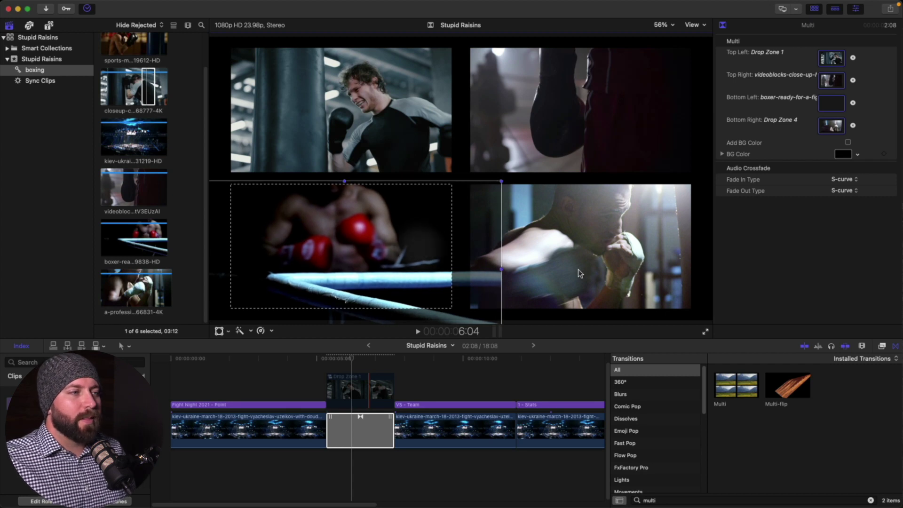
left_click(570, 220)
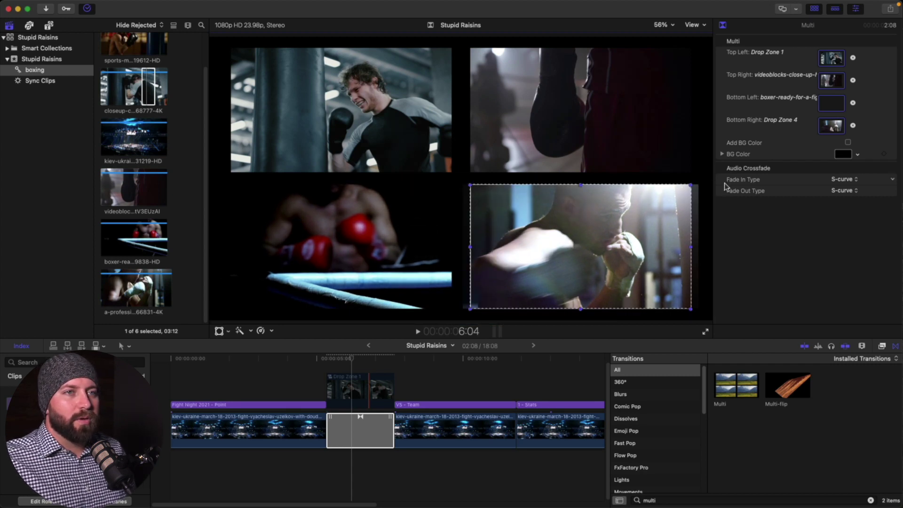
left_click_drag(694, 188, 702, 179)
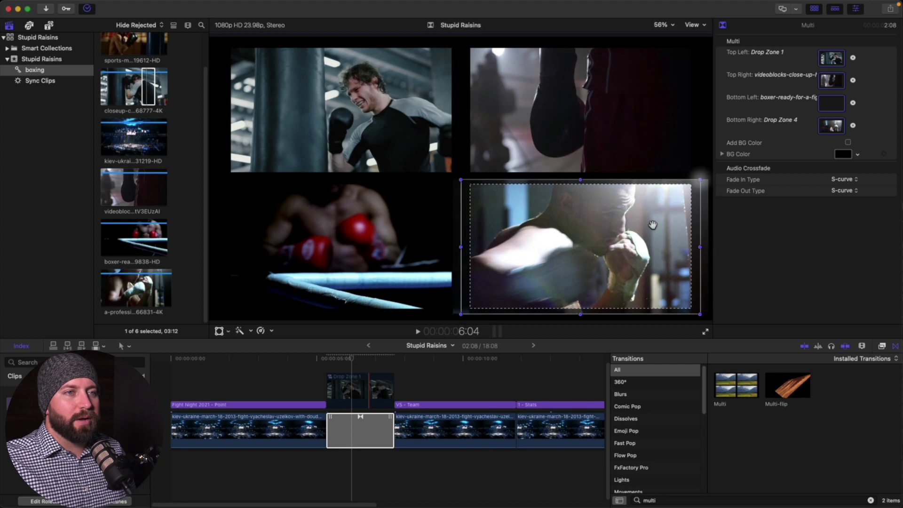
- Reposition the top-right and top-left panel images, then play from before the transition
left_click(520, 158)
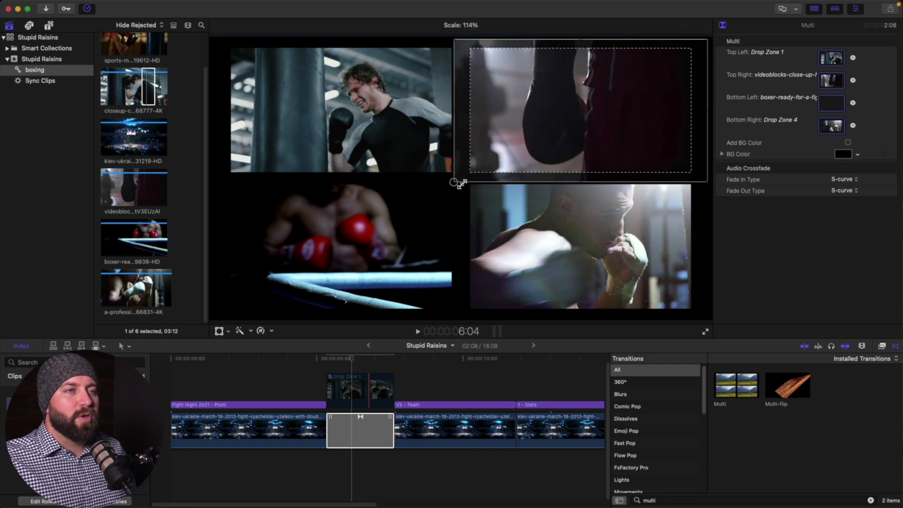
left_click_drag(520, 158, 558, 153)
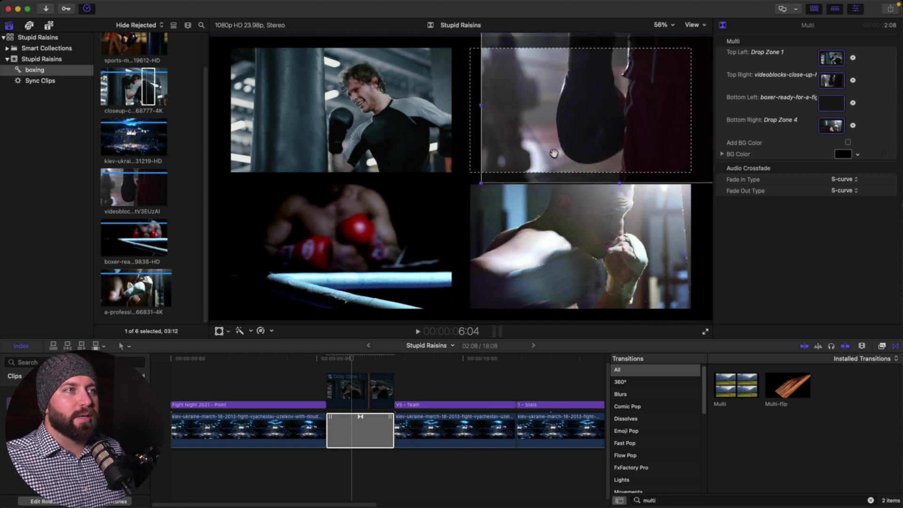
left_click(304, 97)
left_click(303, 98)
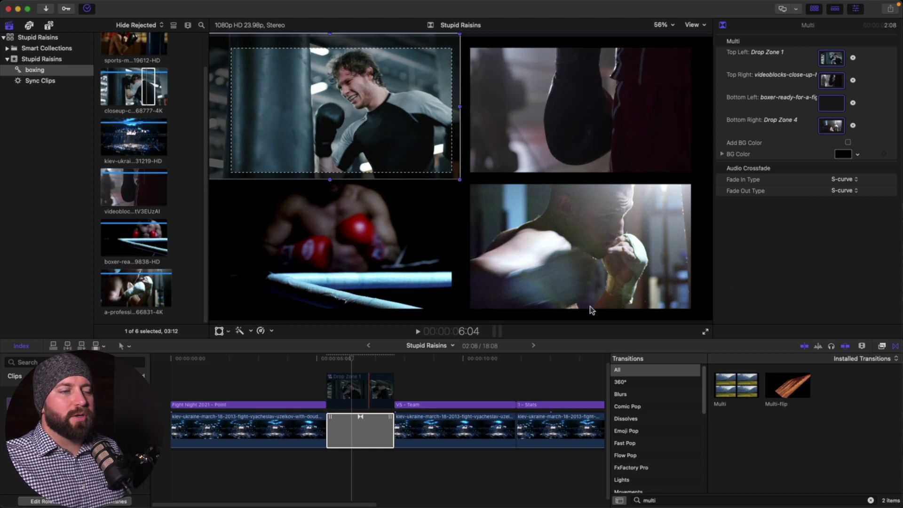
left_click(328, 359)
key("space")
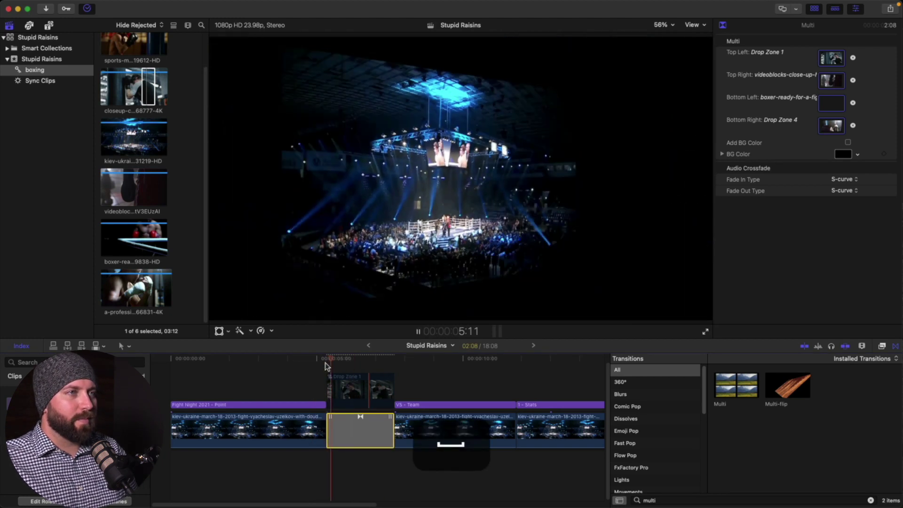
- Stop the four-panel transition playback at 6:12
key("space")
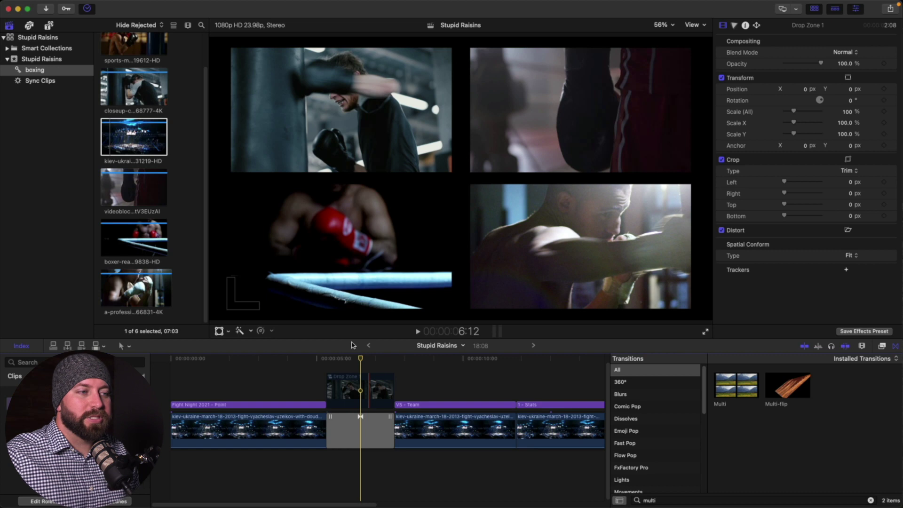